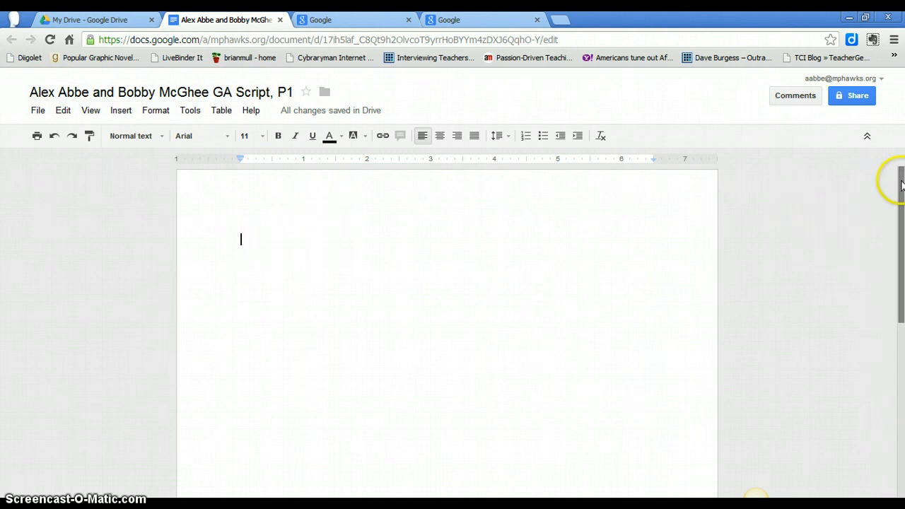
- Add a centred "Works Cited" heading on the blank page of the script document
left_click_drag(899, 177, 894, 216)
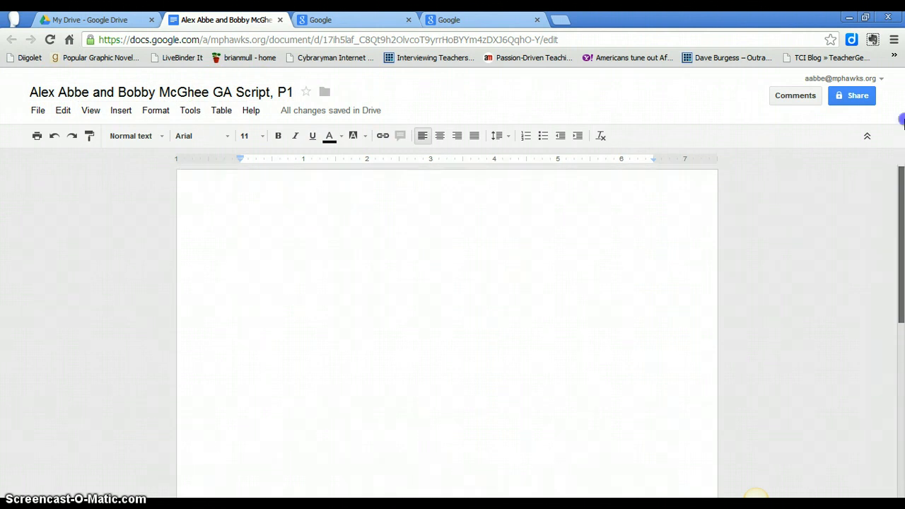
left_click(439, 137)
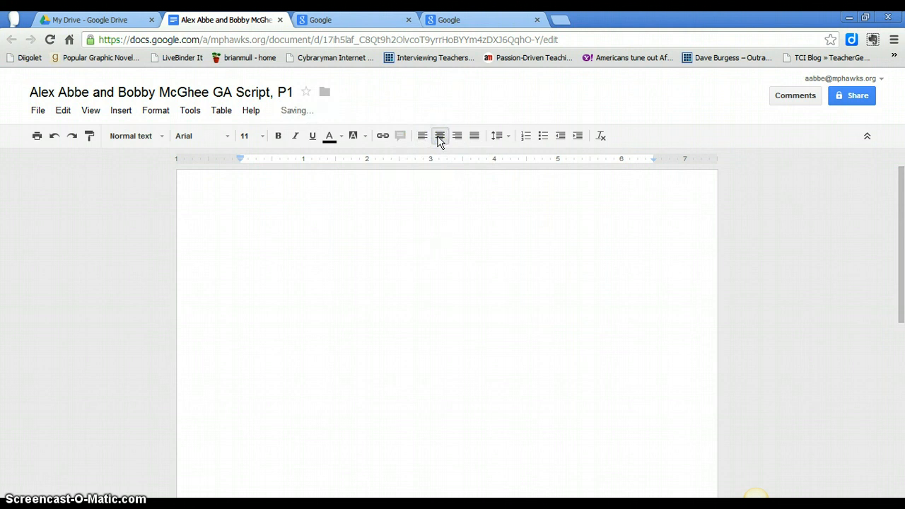
type("Works Cited")
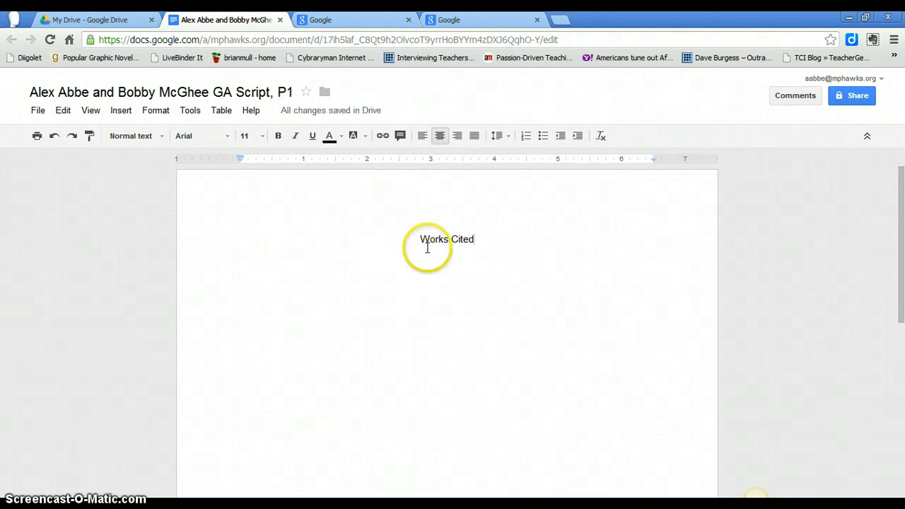
left_click(429, 240)
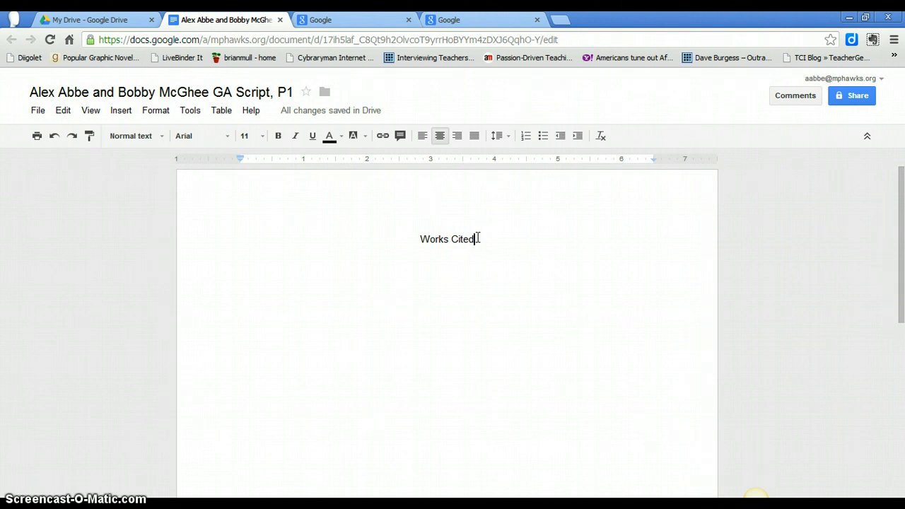
left_click(354, 19)
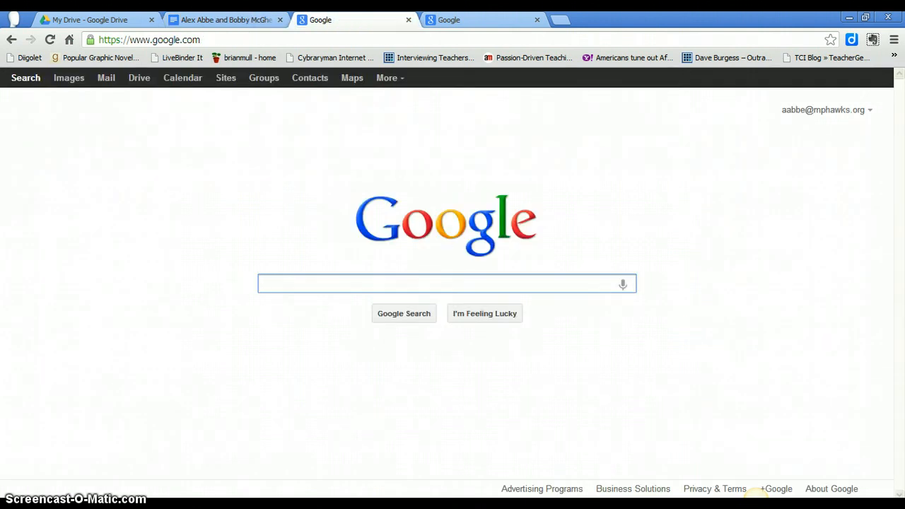
left_click(333, 38)
type("www.")
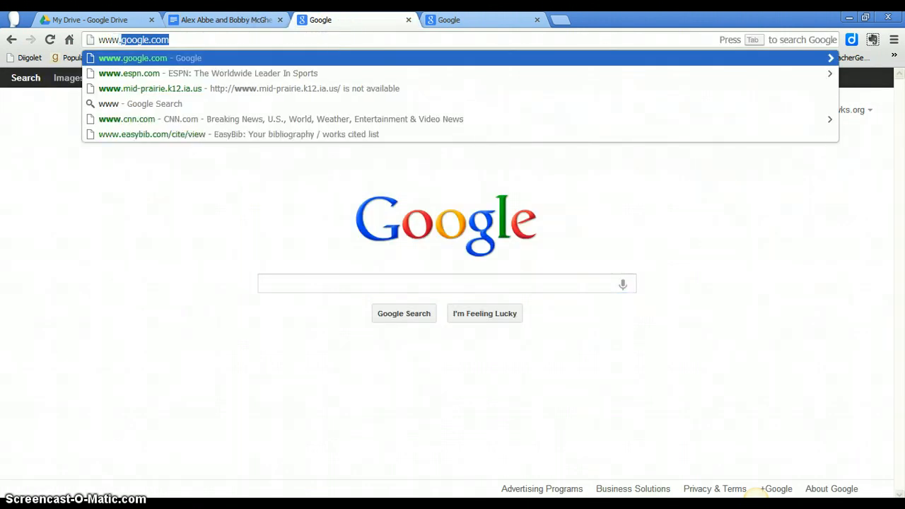
type("dii")
key("Return")
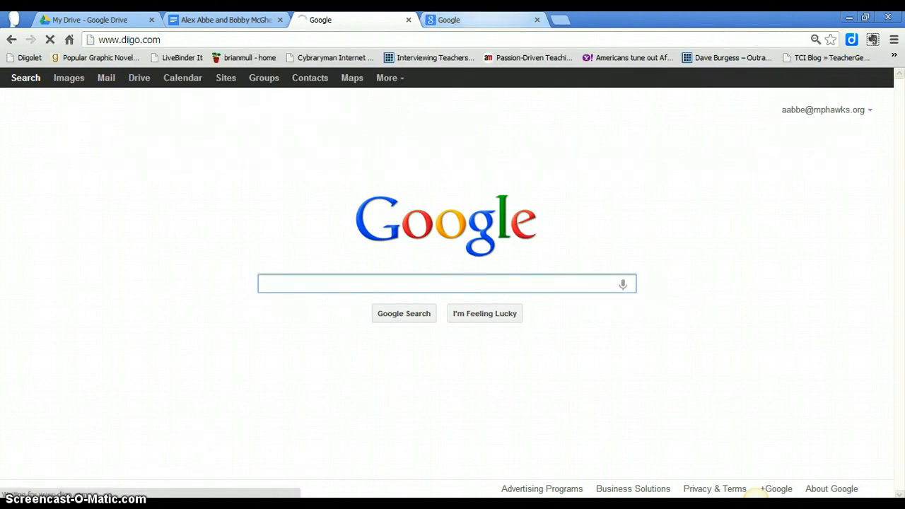
left_click(478, 19)
left_click(309, 39)
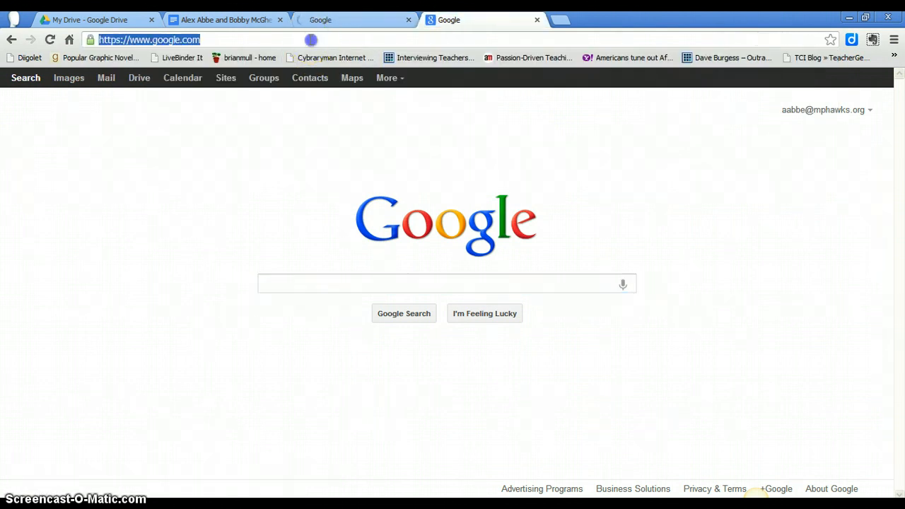
type("www.eas")
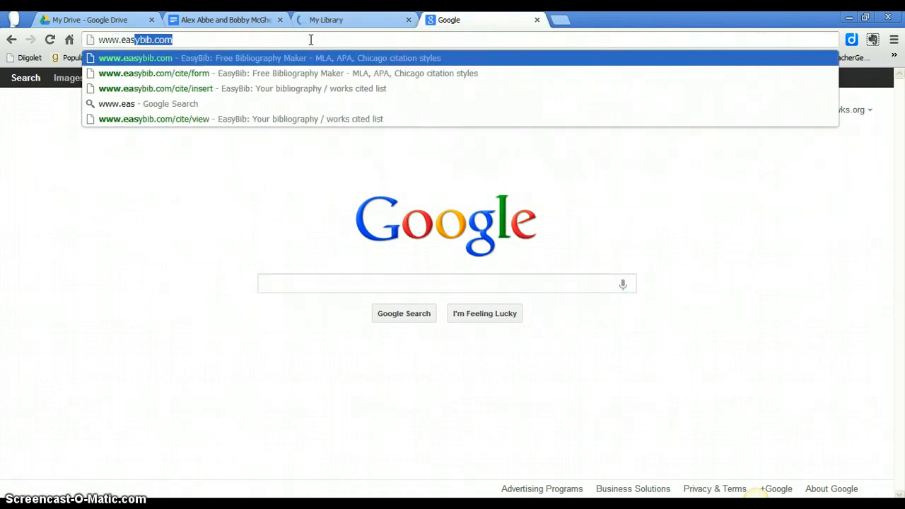
type("ybib.com")
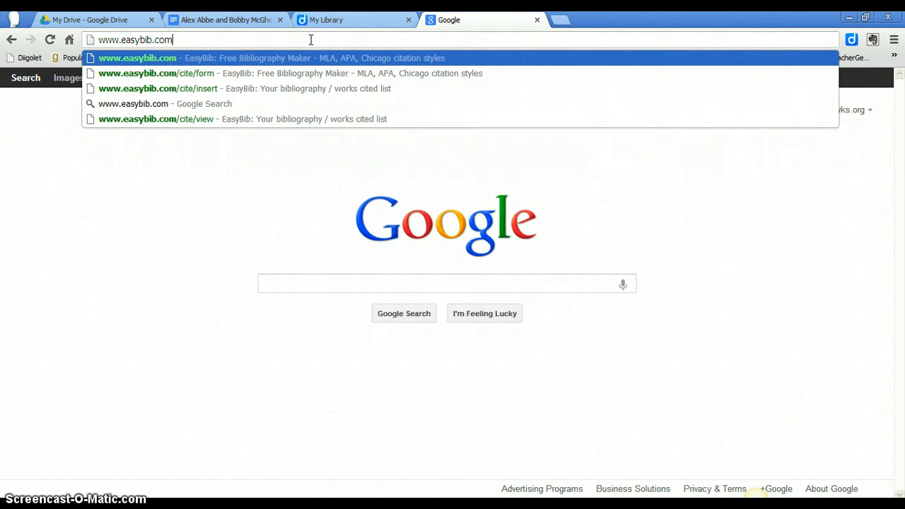
key("Return")
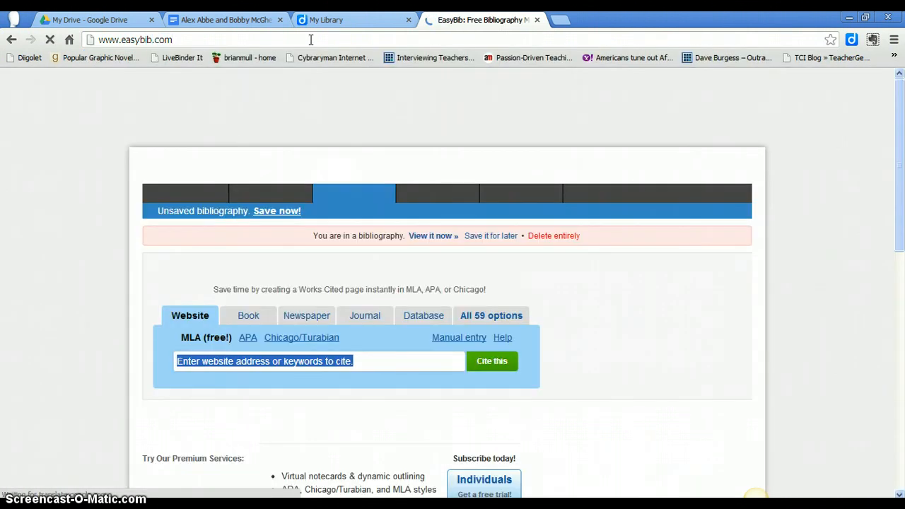
- Return to the Diigo library and open the 2012 Election list of saved sources
key("ctrl+shift+Tab")
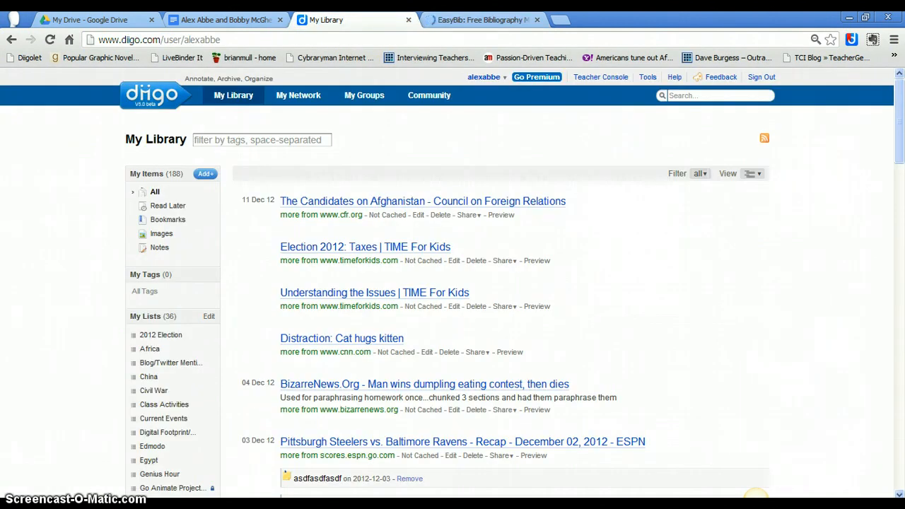
left_click_drag(897, 111, 897, 135)
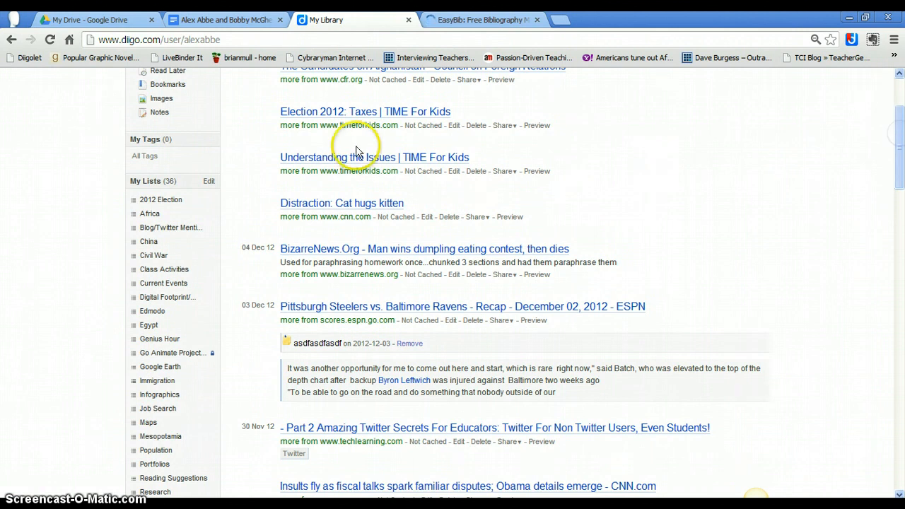
left_click(161, 200)
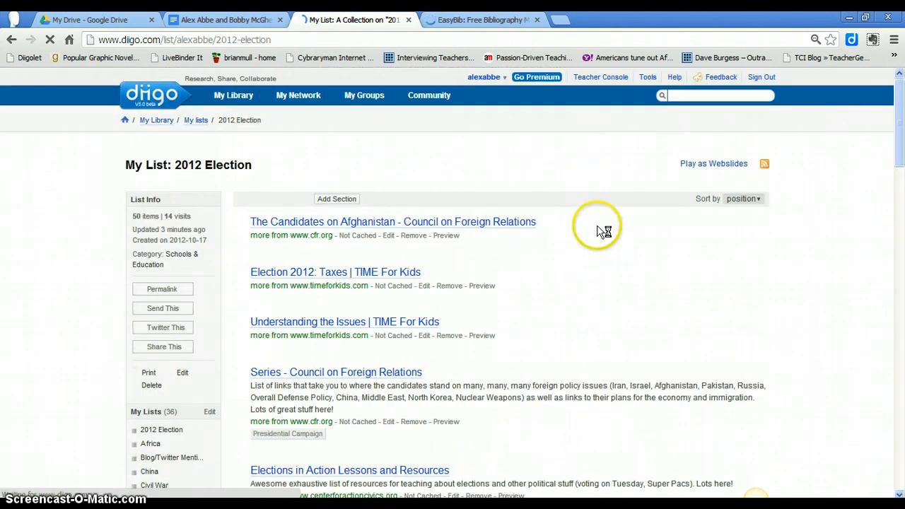
mouse_move(897, 162)
left_mouse_down()
mouse_move(897, 198)
mouse_move(877, 254)
mouse_move(888, 148)
left_mouse_up()
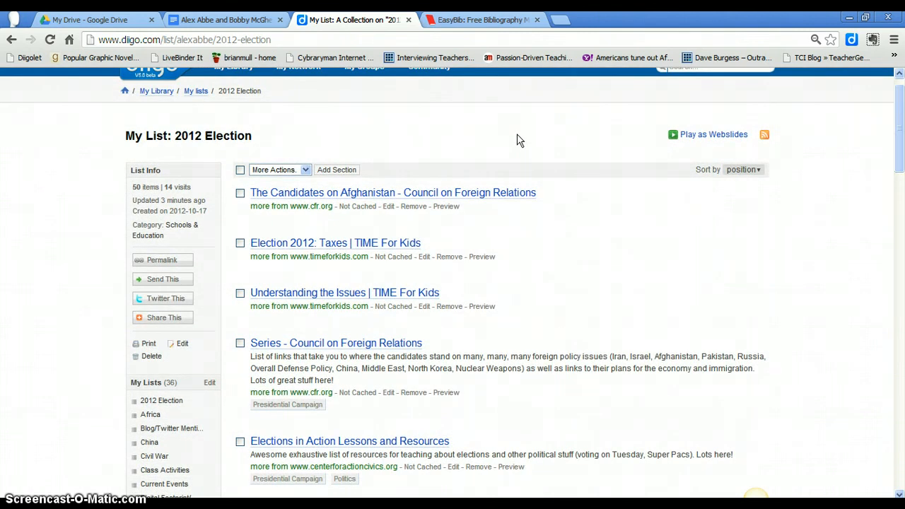
left_click(227, 19)
left_click(353, 19)
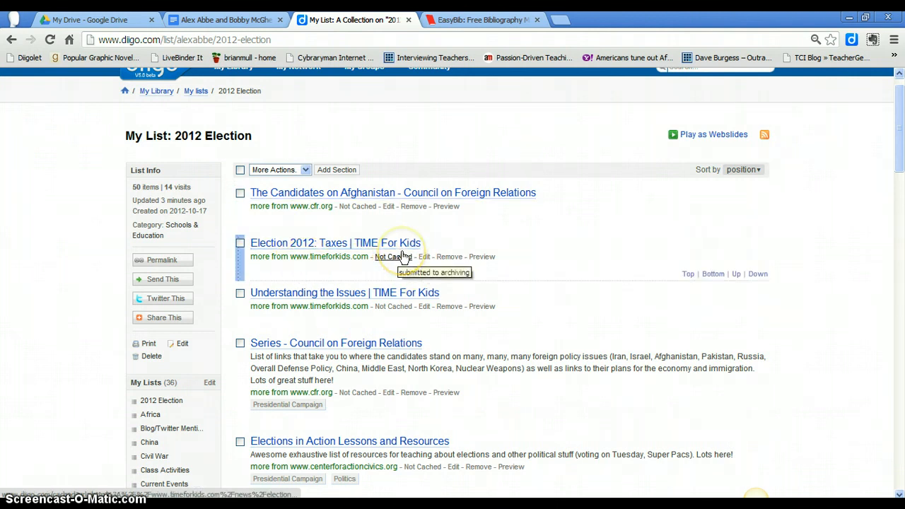
- Open the saved article "The Candidates on Afghanistan - Council on Foreign Relations" and copy its web address
left_click(365, 196)
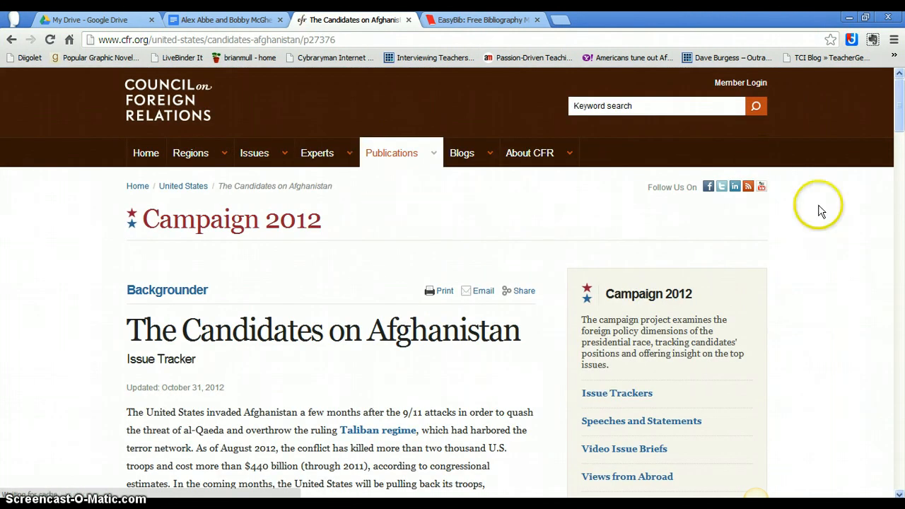
mouse_move(902, 109)
left_mouse_down()
mouse_move(902, 122)
mouse_move(902, 96)
mouse_move(901, 113)
mouse_move(901, 104)
left_mouse_up()
left_click(354, 40)
right_click(338, 40)
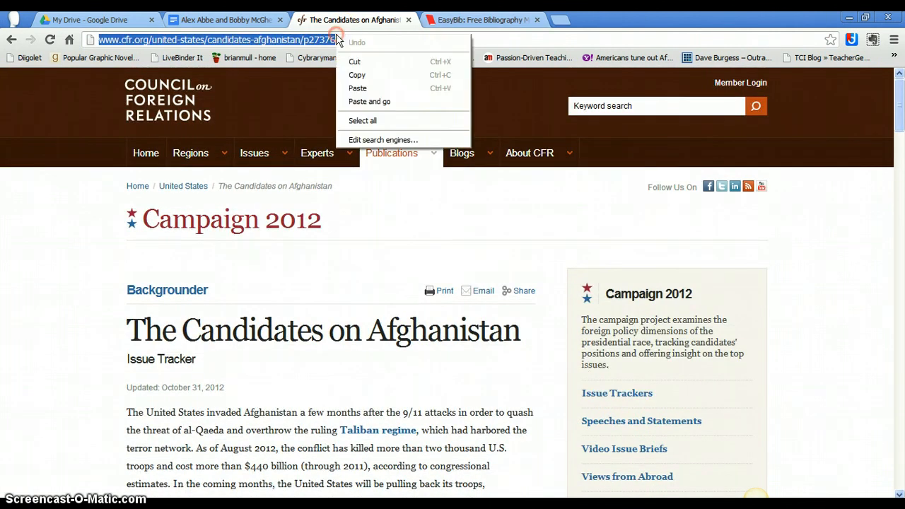
left_click(362, 75)
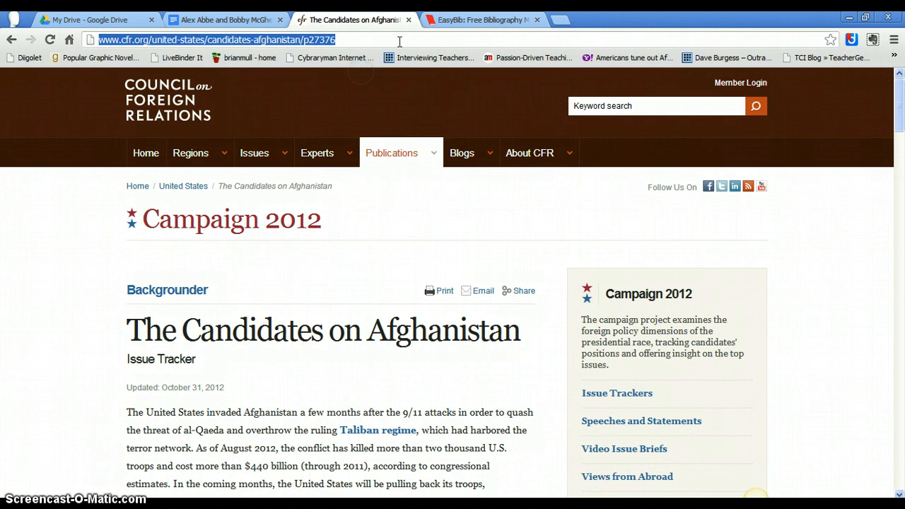
- Switch to EasyBib, paste the copied article address as an MLA website source and cite it
left_click(481, 20)
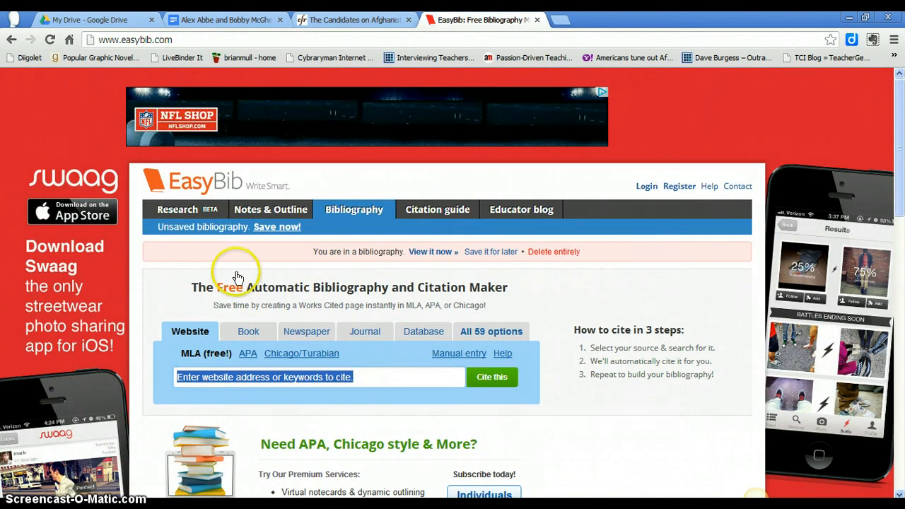
scroll(341, 199, "down", 2)
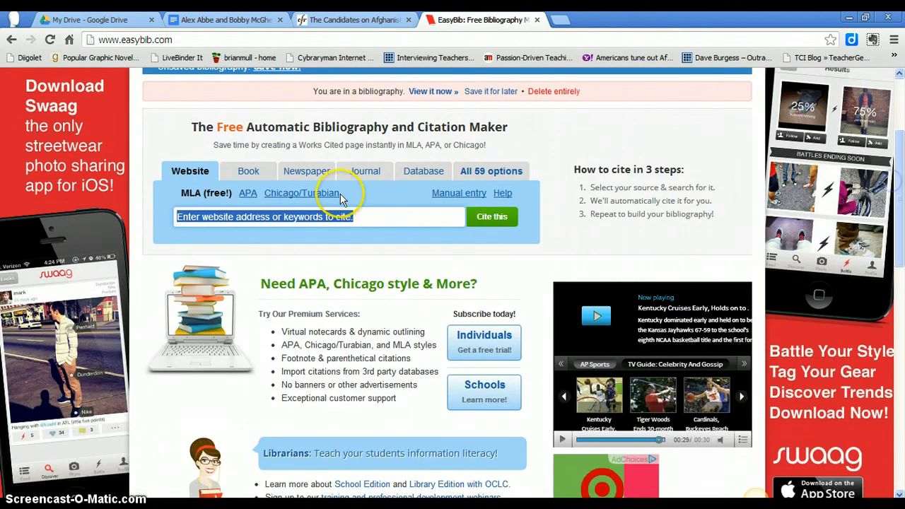
right_click(220, 215)
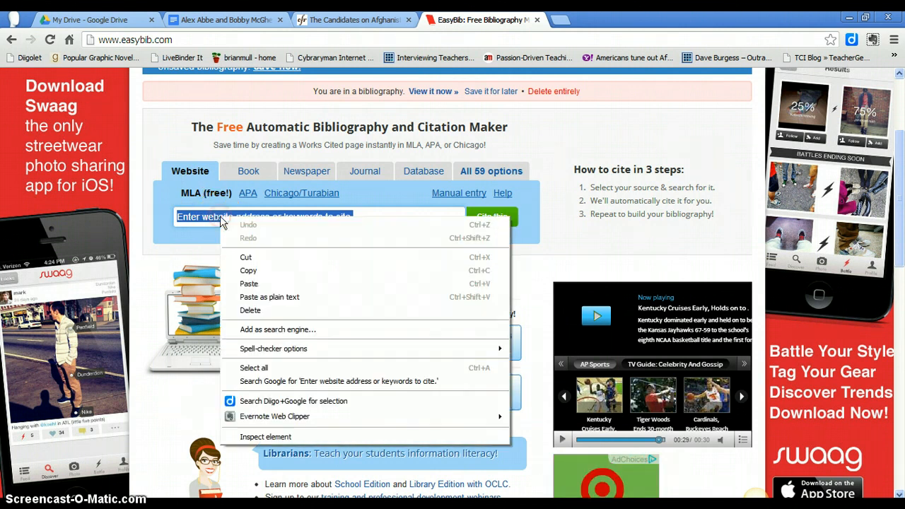
left_click(248, 283)
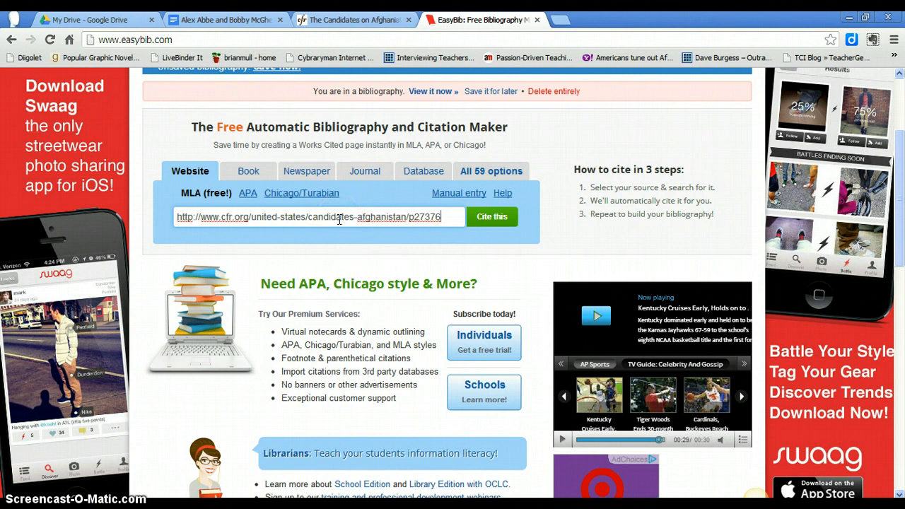
left_click(228, 215)
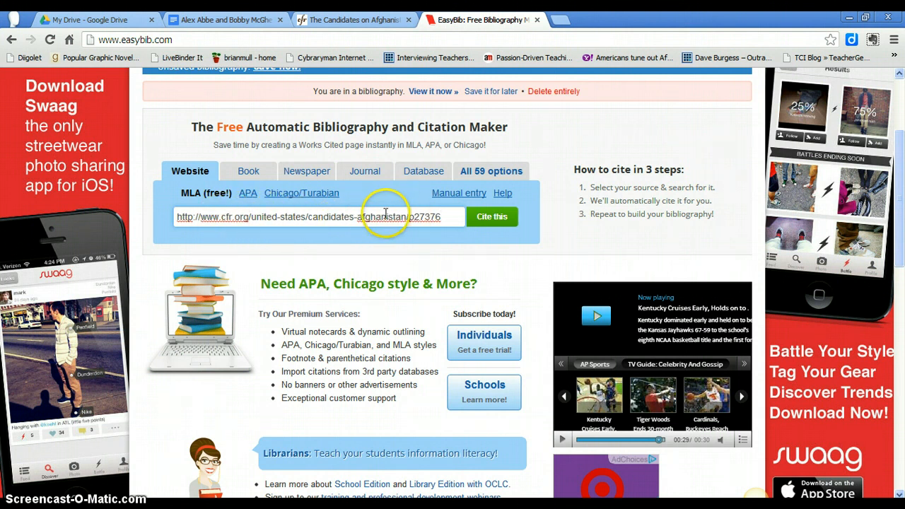
left_click(488, 217)
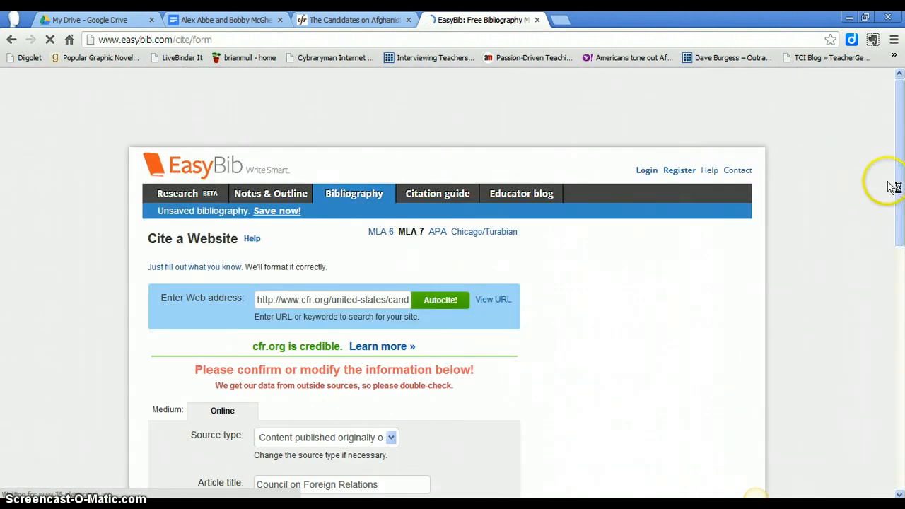
- Review the Cite a Website form's prefilled details, keeping the source type as Content published originally on a Website
left_click_drag(899, 97, 891, 223)
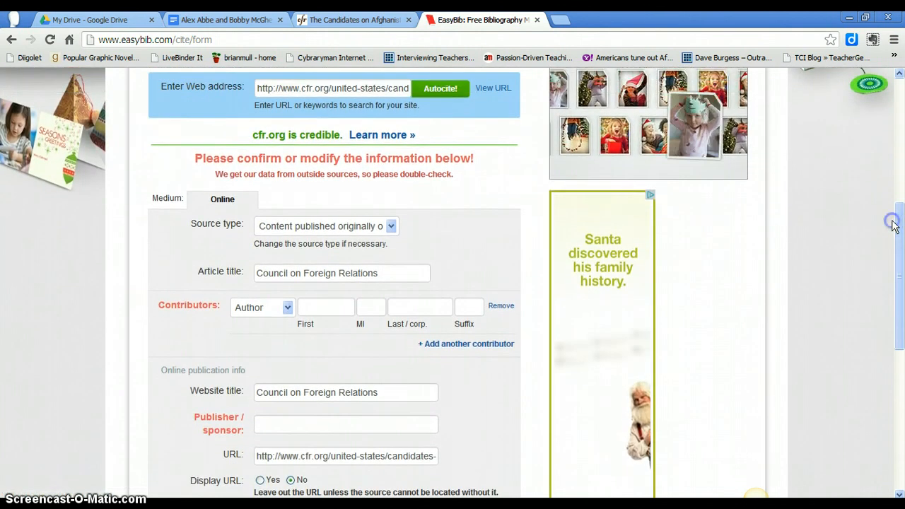
left_click_drag(196, 157, 474, 157)
left_click(475, 158)
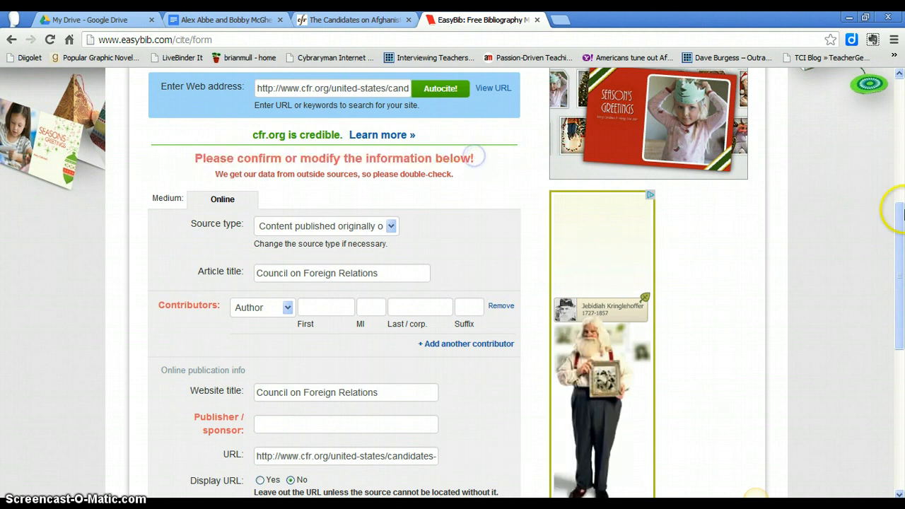
left_click_drag(891, 236, 893, 270)
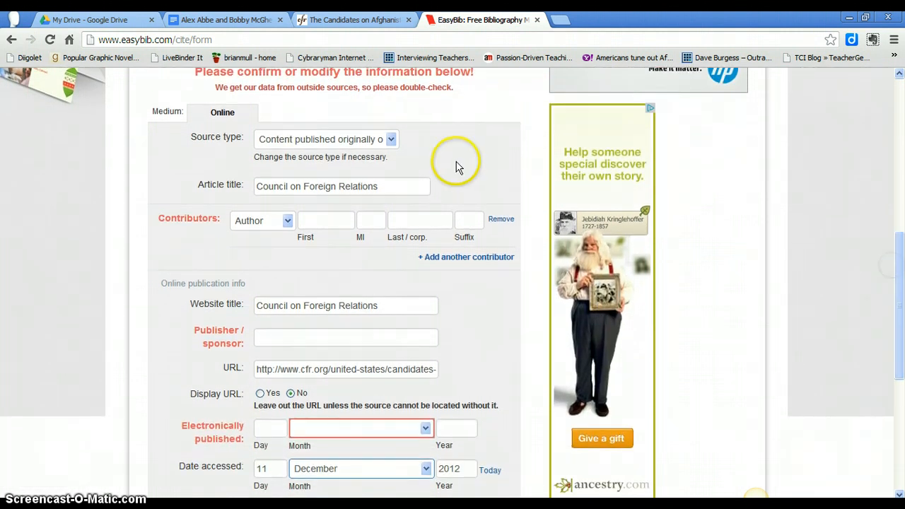
left_click(311, 138)
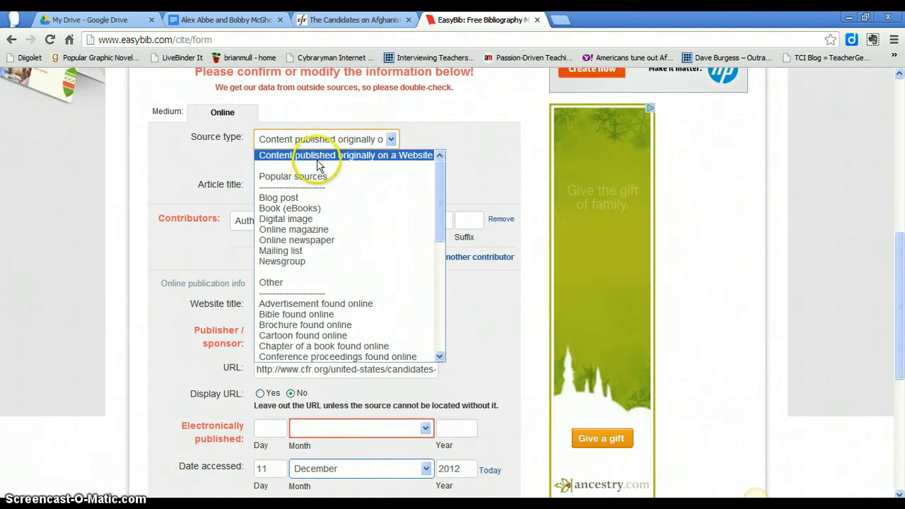
left_click(314, 165)
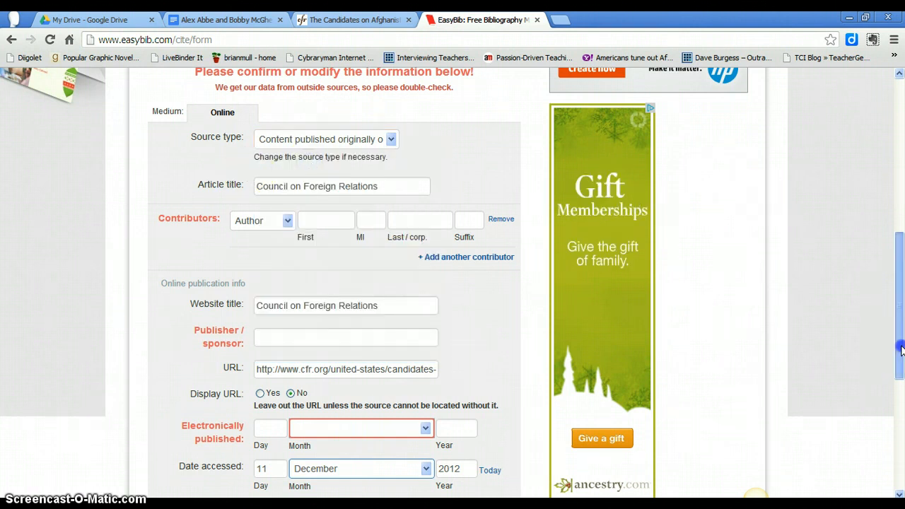
left_click_drag(900, 297, 899, 318)
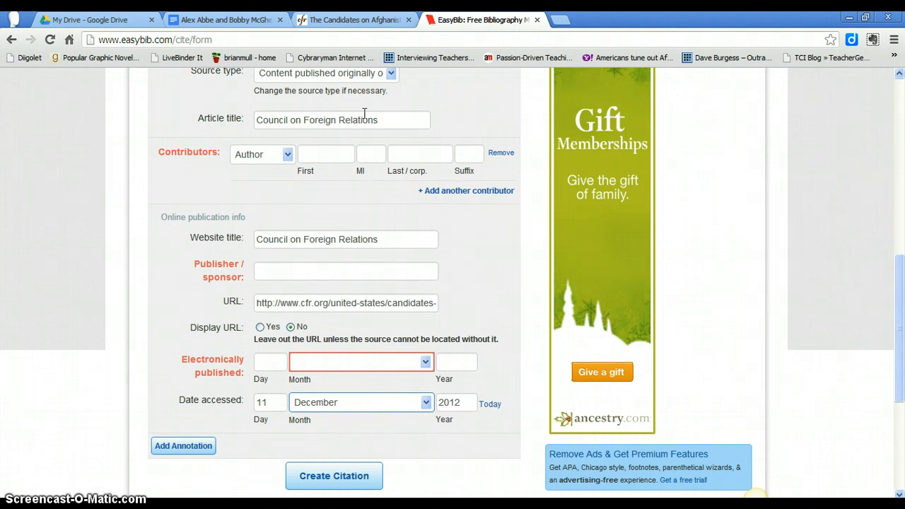
- Compare the citation form's article title with the headline on the Council on Foreign Relations article page
left_click(351, 20)
left_click(675, 186)
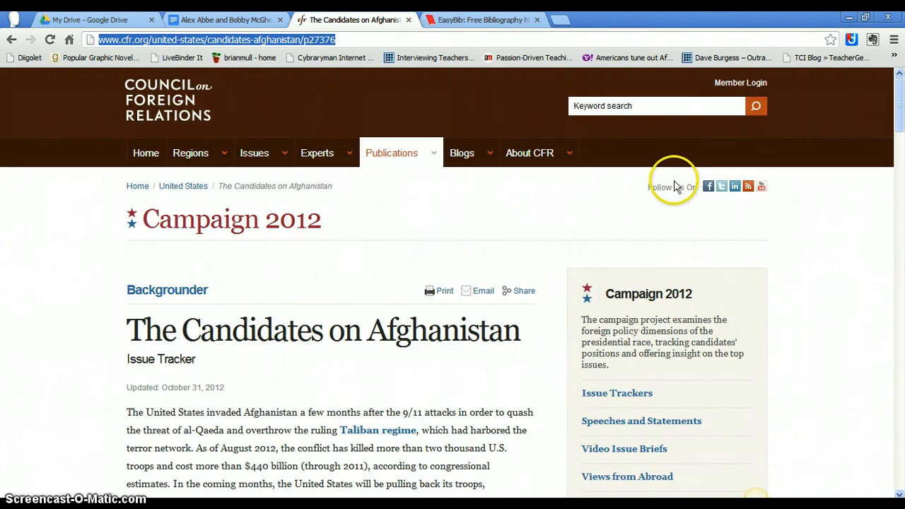
mouse_move(899, 100)
left_mouse_down()
mouse_move(901, 115)
mouse_move(901, 86)
left_mouse_up()
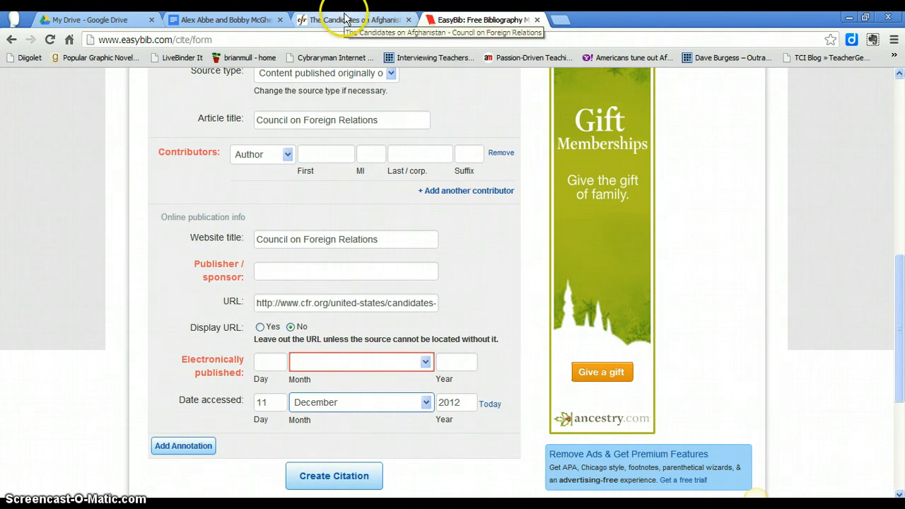
double_click(210, 124)
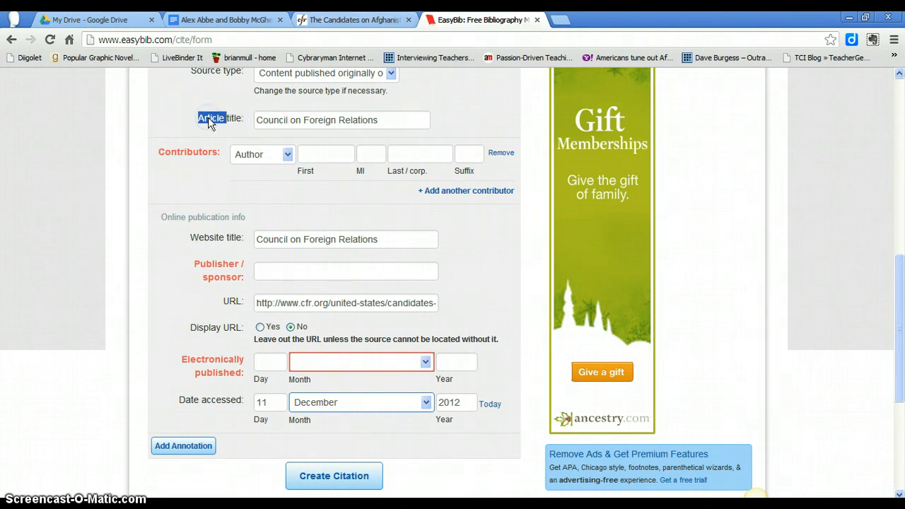
left_click(210, 123)
left_click(364, 21)
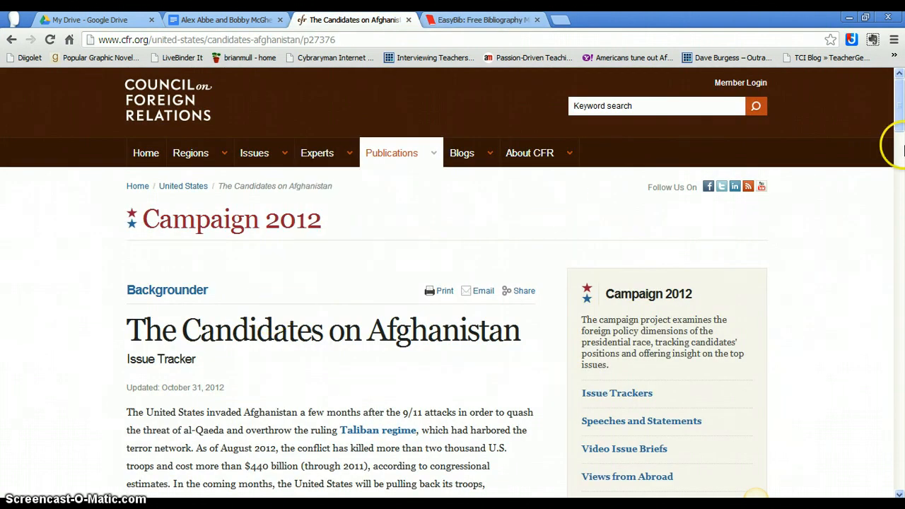
scroll(900, 142, "down", 2)
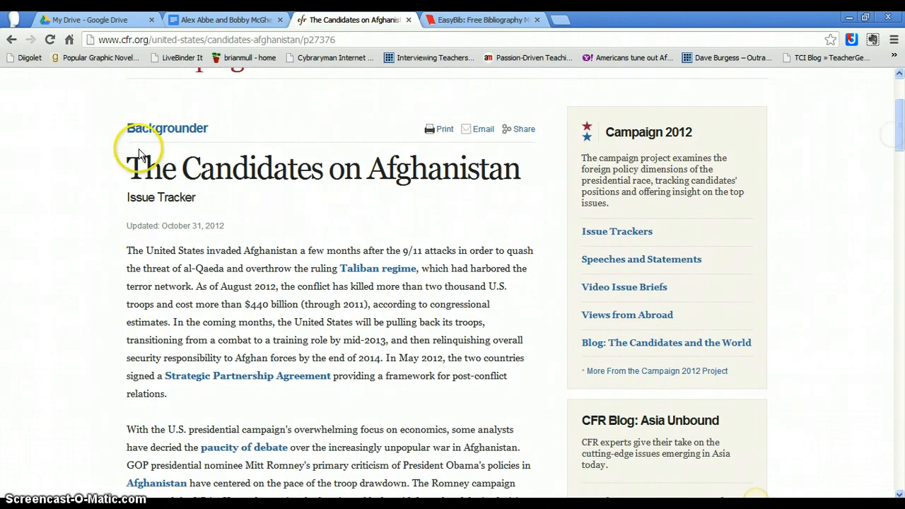
left_click_drag(126, 174, 522, 179)
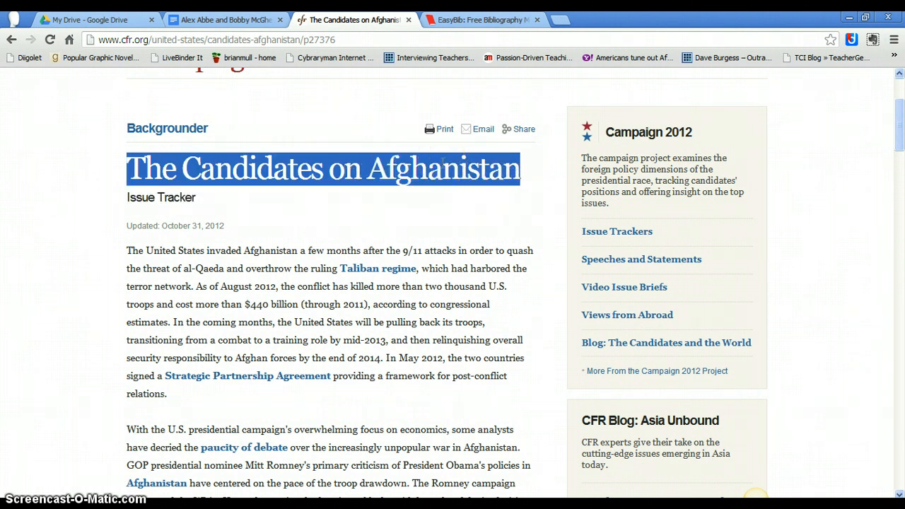
- Replace the article title in the EasyBib citation form with "The Candidates on Afghanistan" and check it against the article's headline
left_click(463, 20)
triple_click(281, 120)
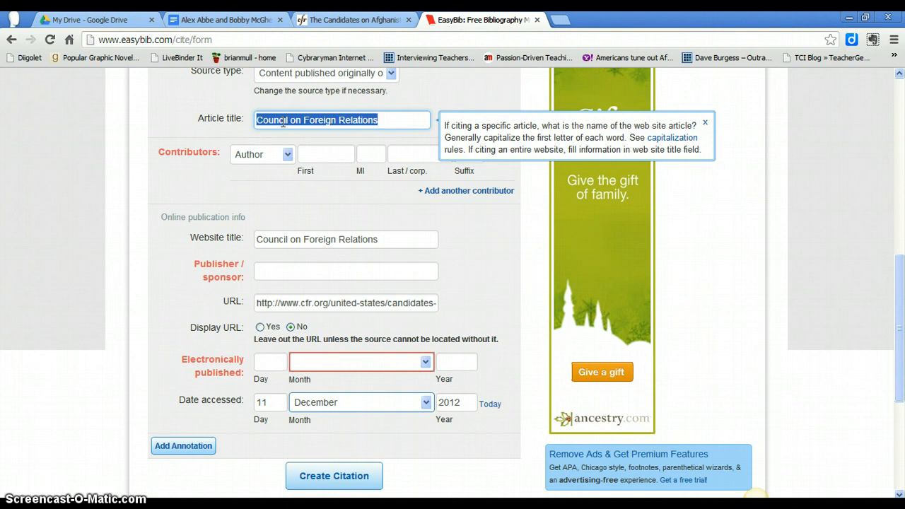
type("The Candidates on Afghani")
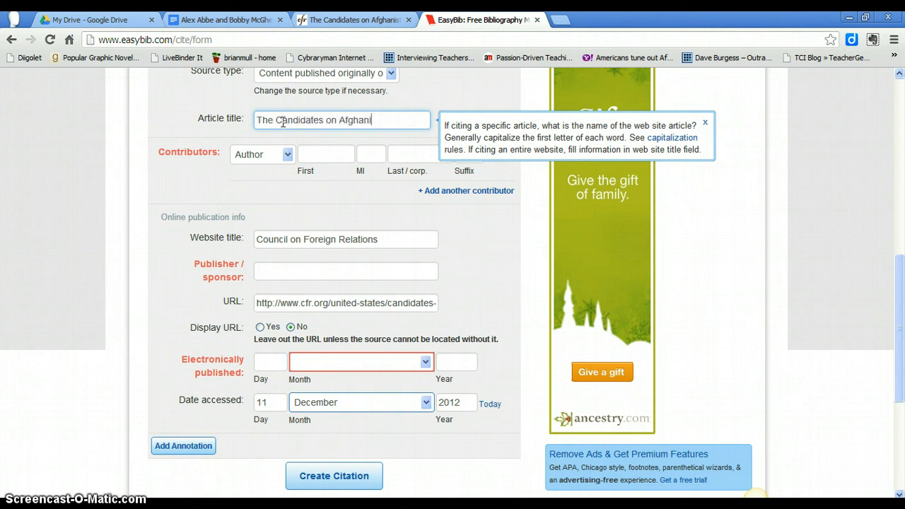
type("n")
left_click(332, 20)
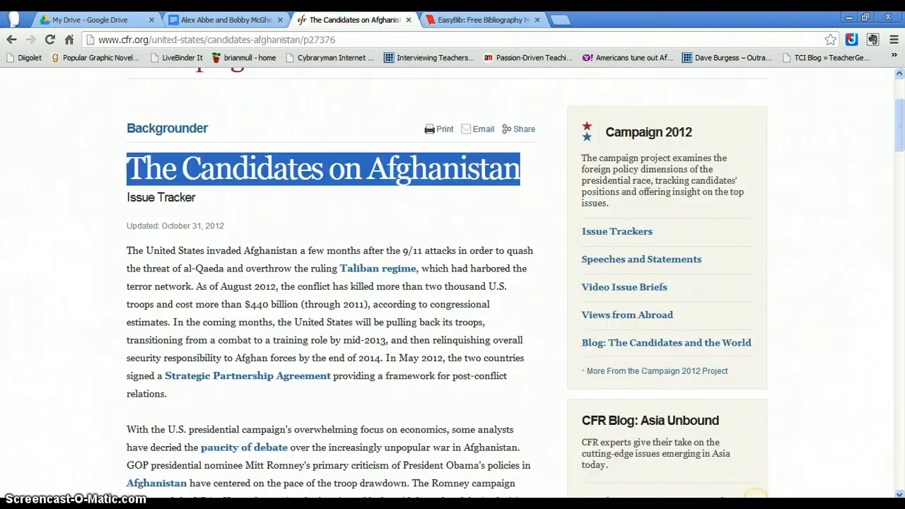
left_click(481, 20)
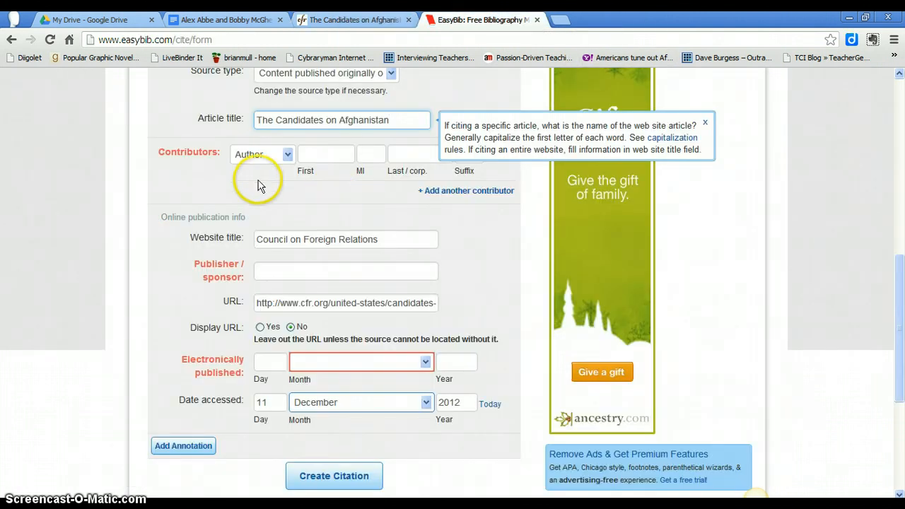
- Look through the article page for an author to list under Contributors
left_click(326, 156)
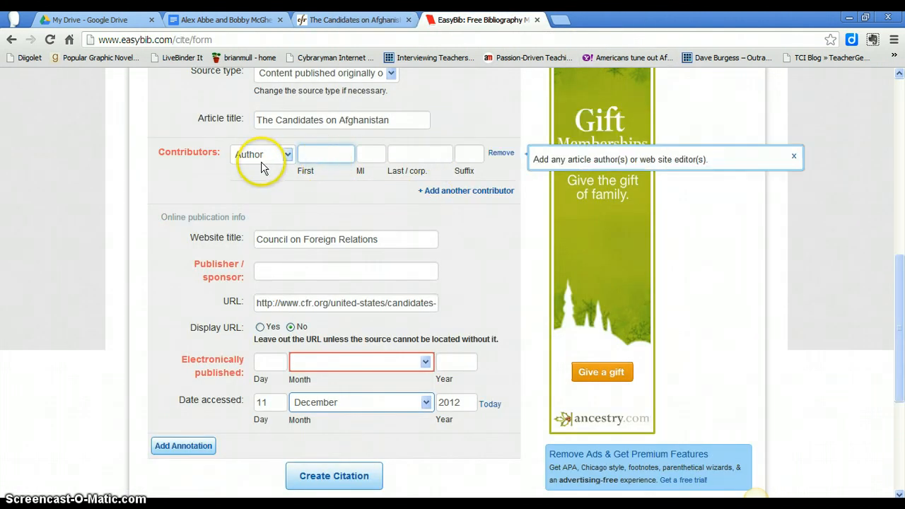
left_click(378, 20)
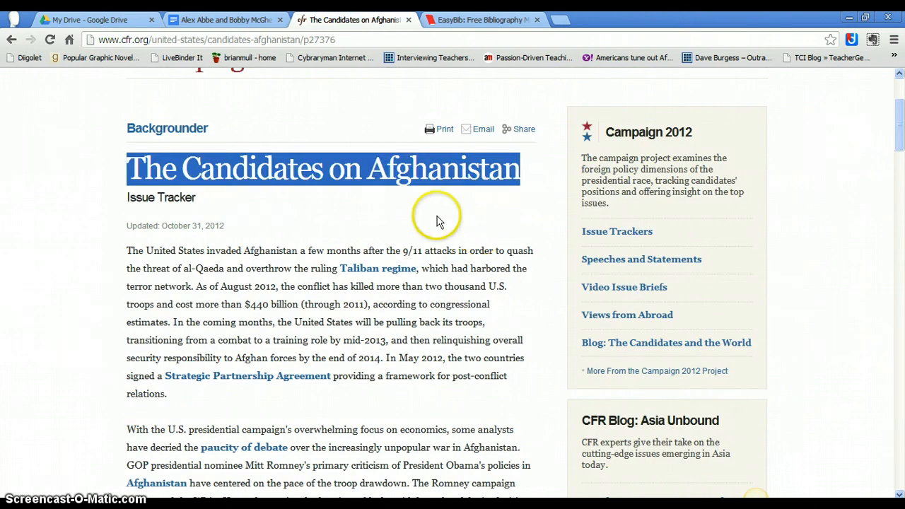
left_click(437, 216)
left_click_drag(898, 127, 893, 102)
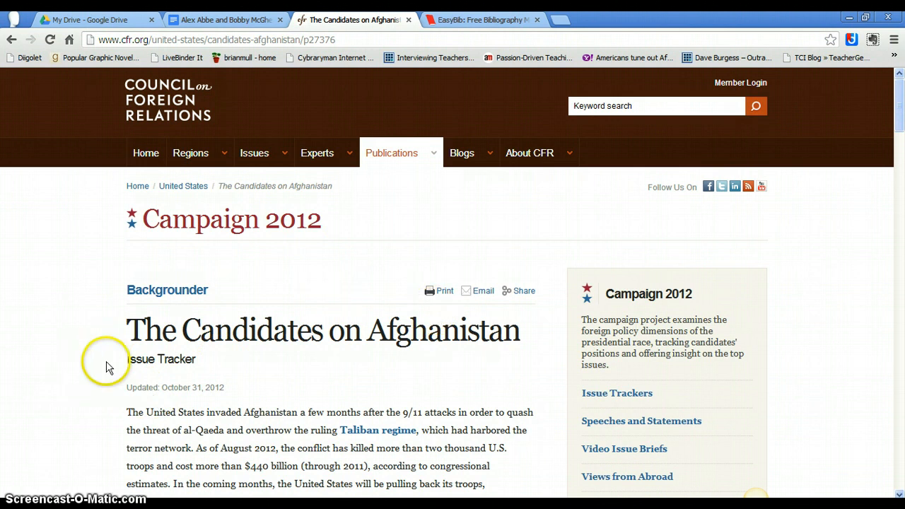
left_click_drag(898, 127, 883, 174)
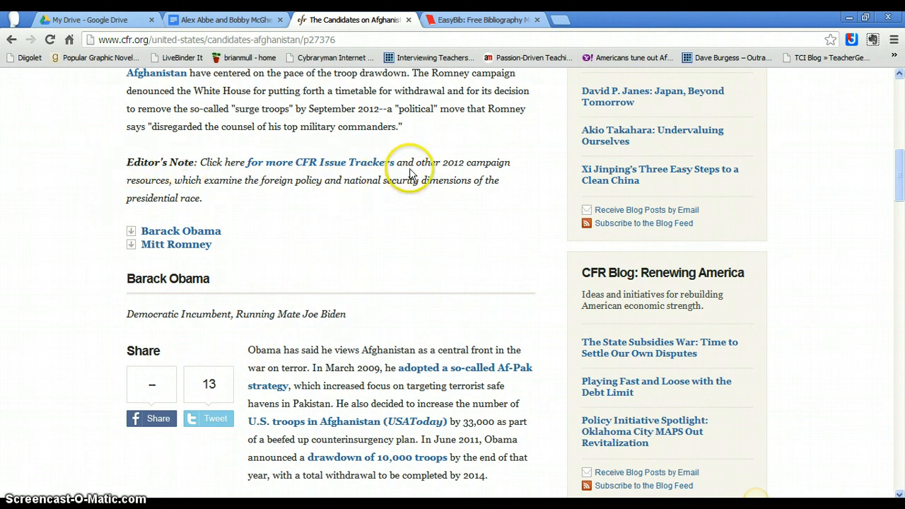
left_click_drag(895, 152, 866, 72)
left_click(481, 20)
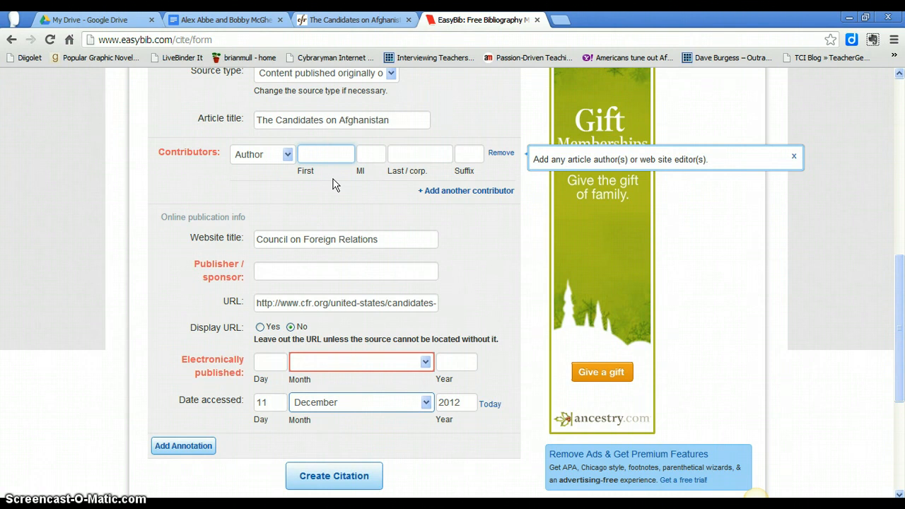
- Enter TIME, For, Kids and Staff as the author's first name, middle initial, last name and suffix
type("TIME")
left_click(375, 153)
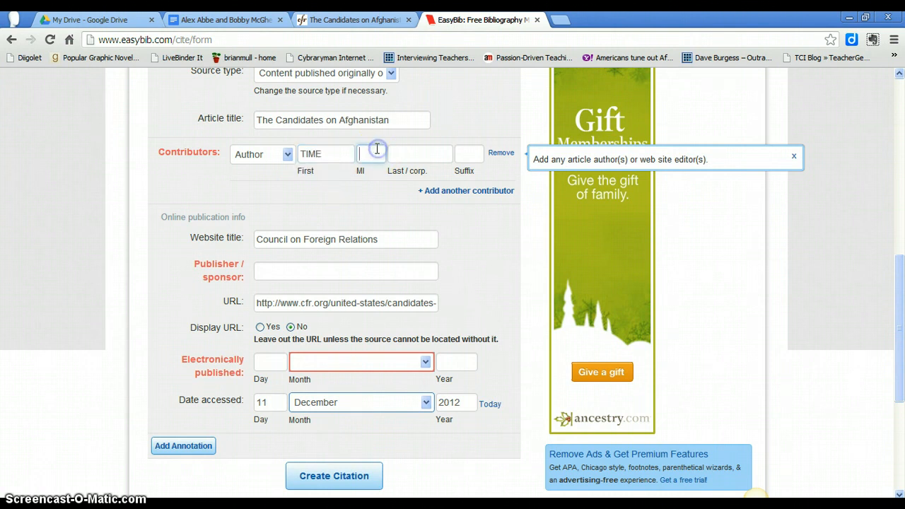
type("For")
left_click(394, 152)
type("Kids")
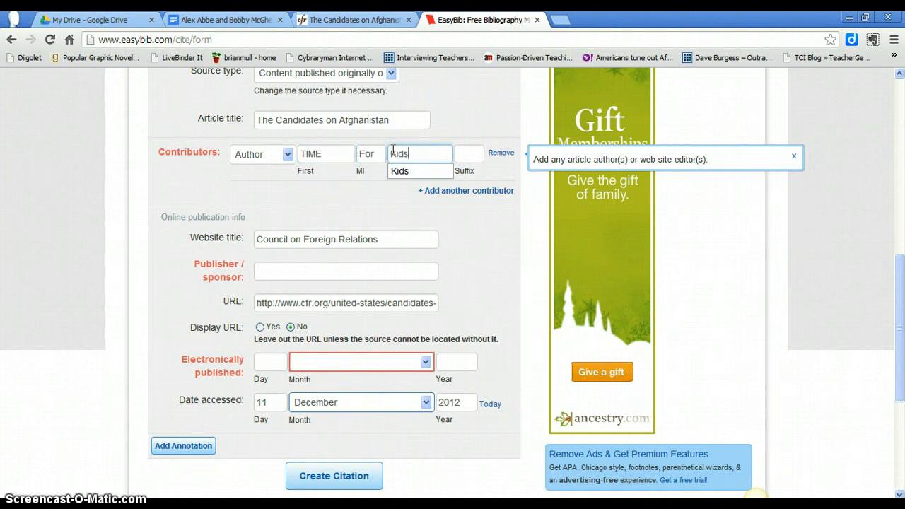
left_click(479, 151)
type("Staff")
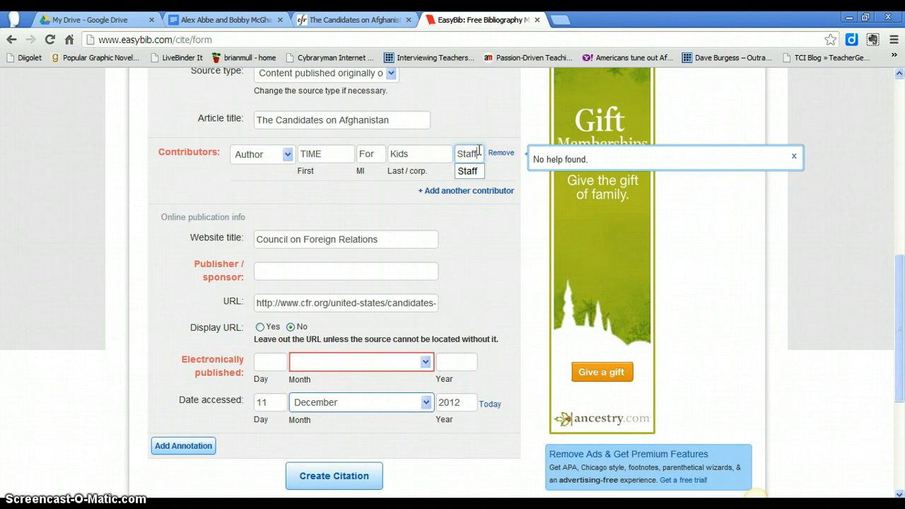
- Clear the author's suffix, last name, middle initial and first name
double_click(465, 151)
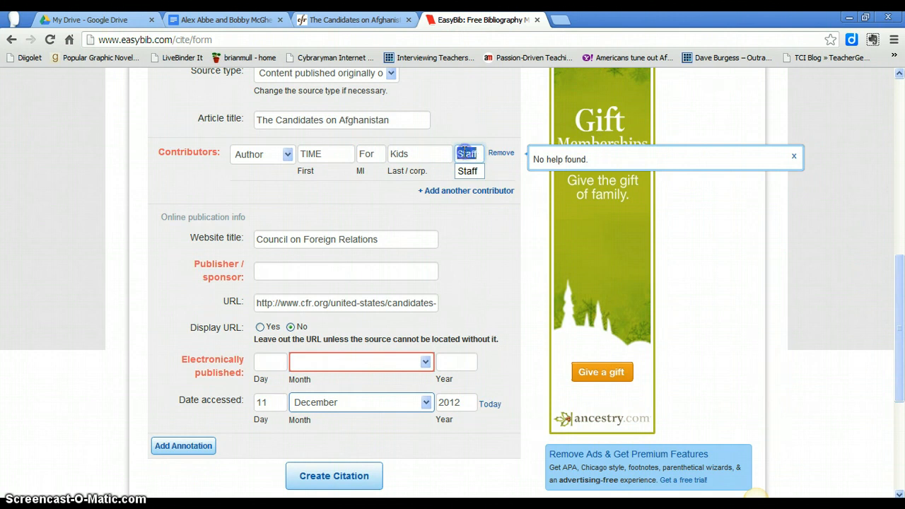
key("BackSpace")
double_click(404, 153)
key("BackSpace")
double_click(370, 153)
key("BackSpace")
double_click(311, 153)
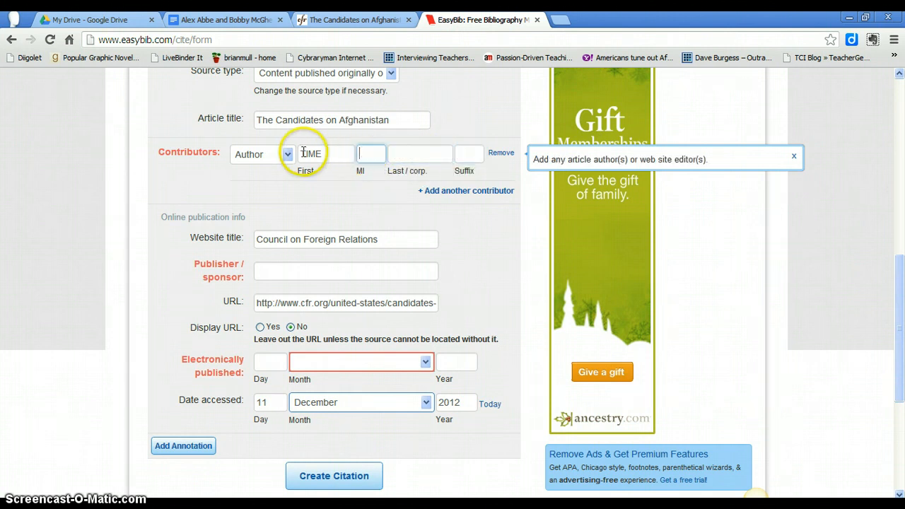
key("BackSpace")
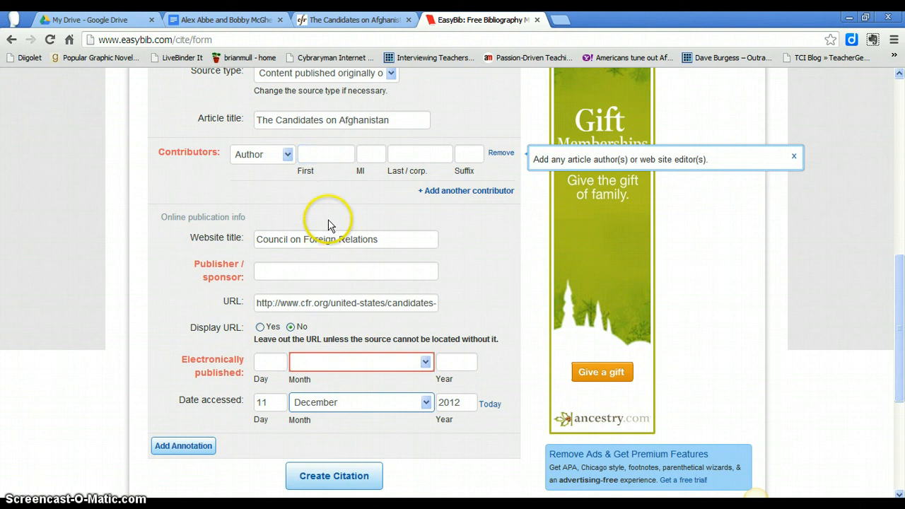
- Check the form's website title against the article page and the Council on Foreign Relations home page
left_click(408, 240)
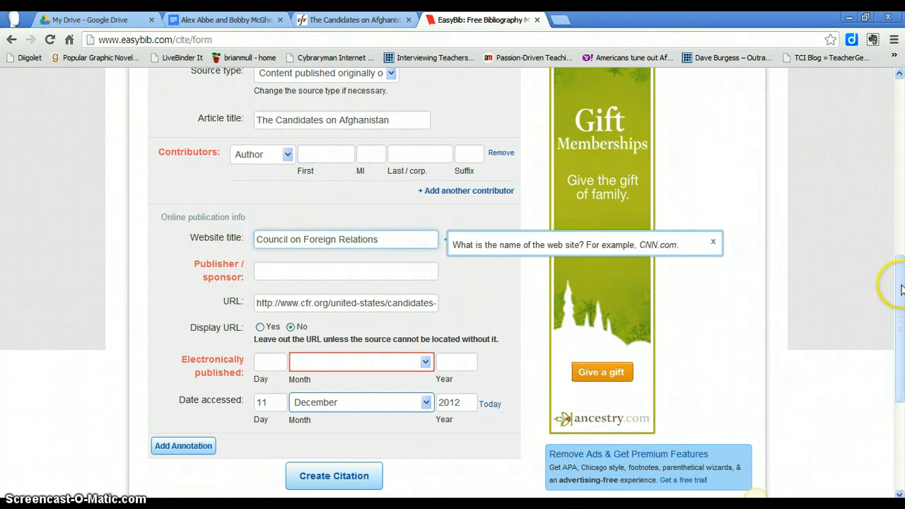
left_click_drag(891, 285, 891, 327)
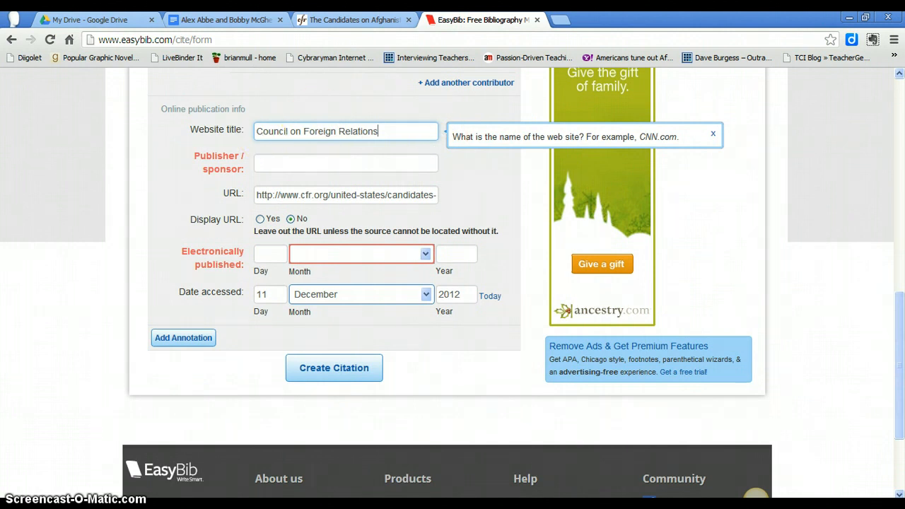
left_click(357, 20)
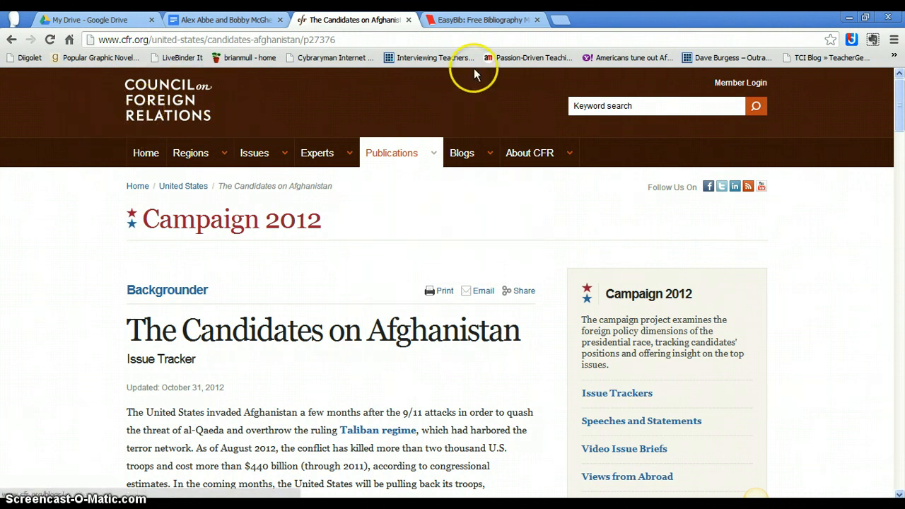
left_click(481, 20)
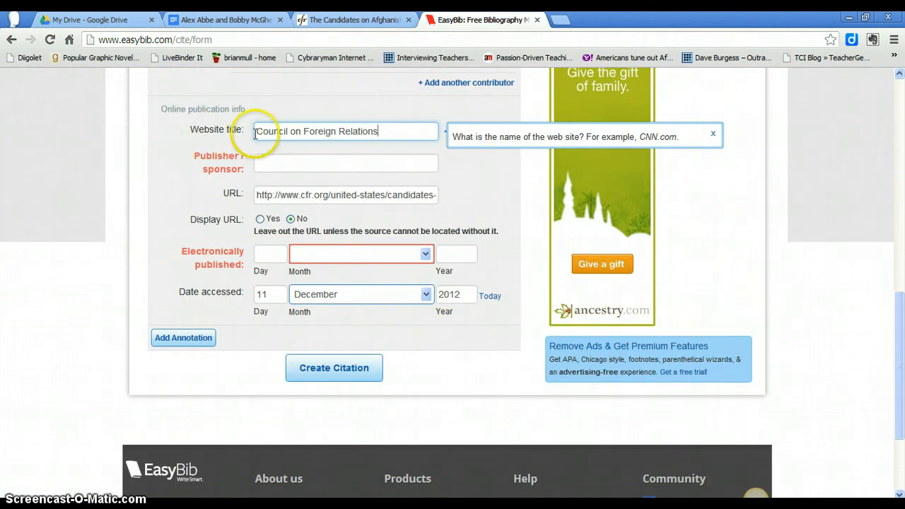
left_click(352, 20)
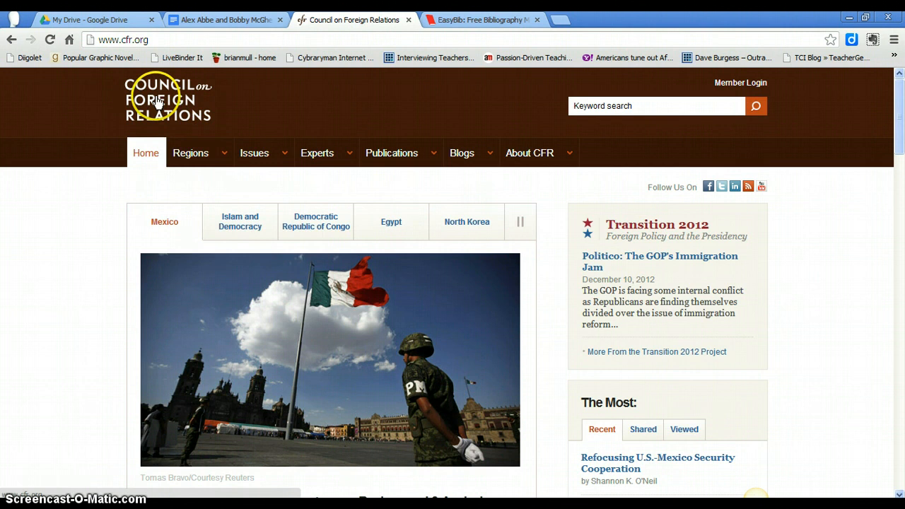
left_click(10, 40)
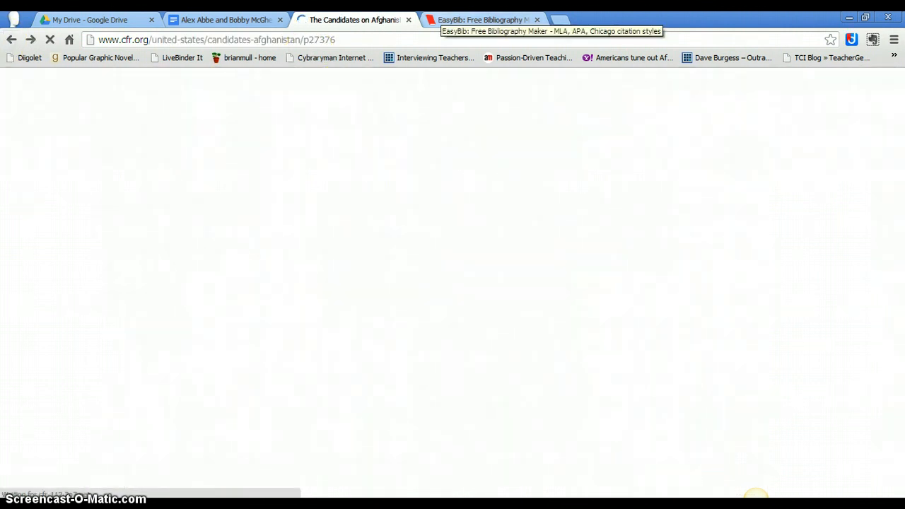
left_click(481, 20)
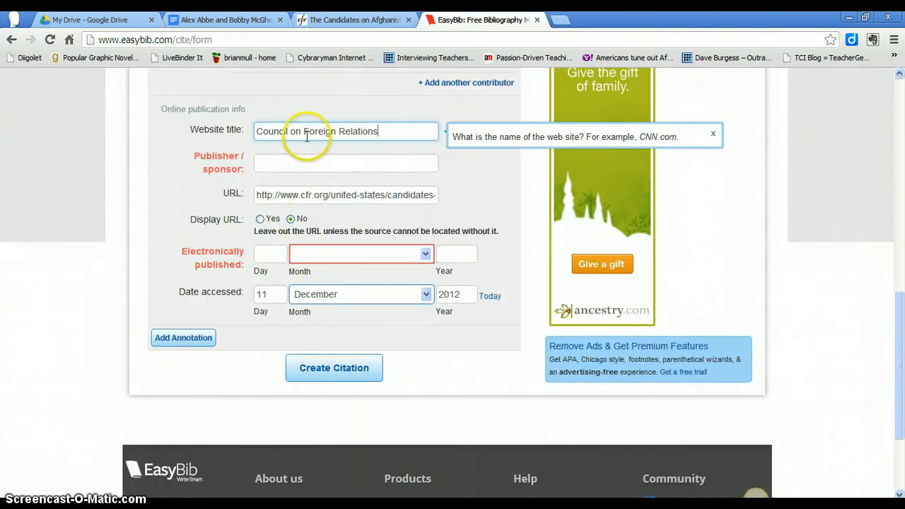
- Set the publisher / sponsor of the citation to Council on Foreign Relations
left_click(273, 162)
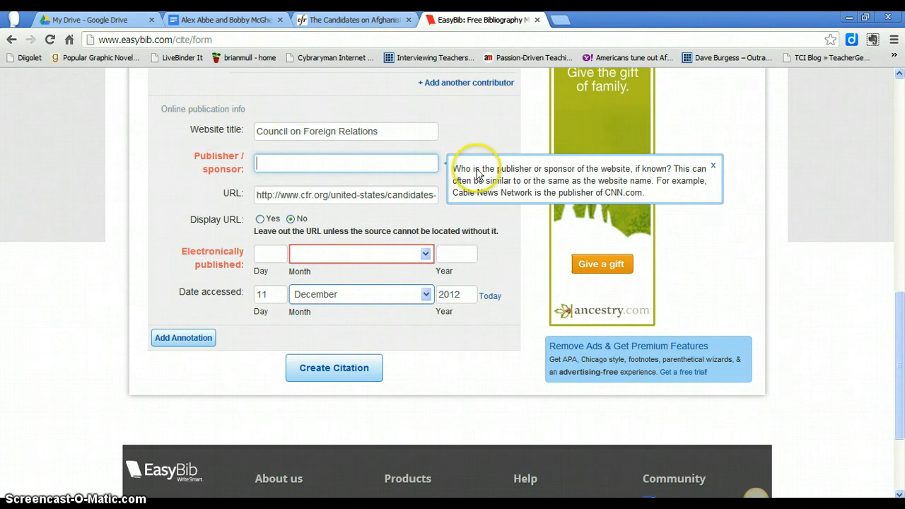
key("ctrl+shift+Tab")
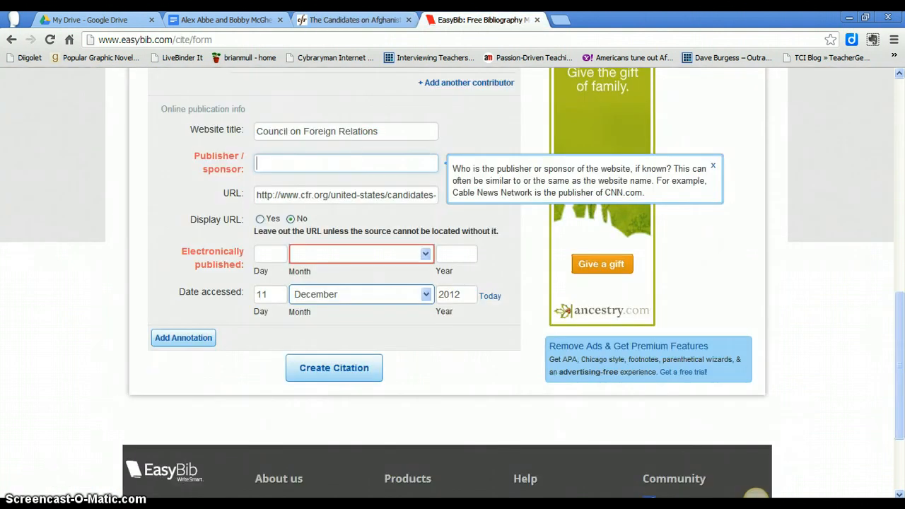
left_click(477, 20)
type("Counci")
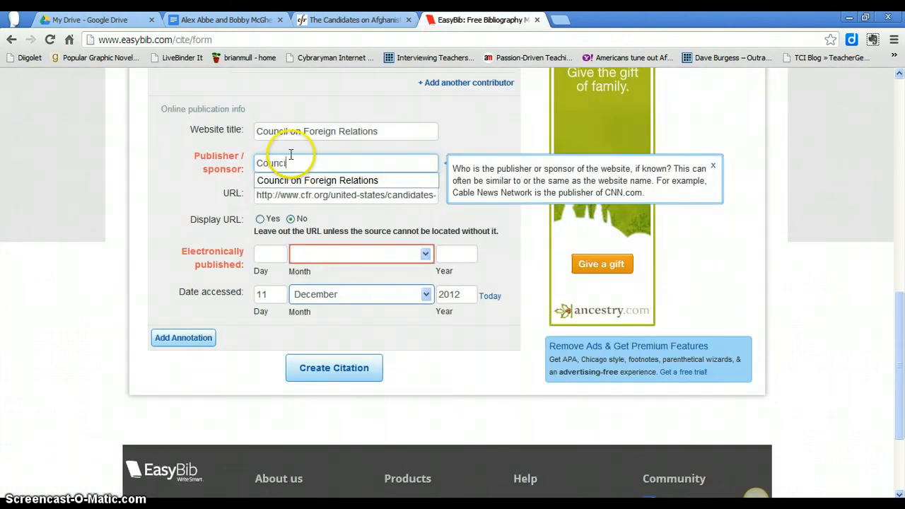
type("l on")
key("Down")
key("Return")
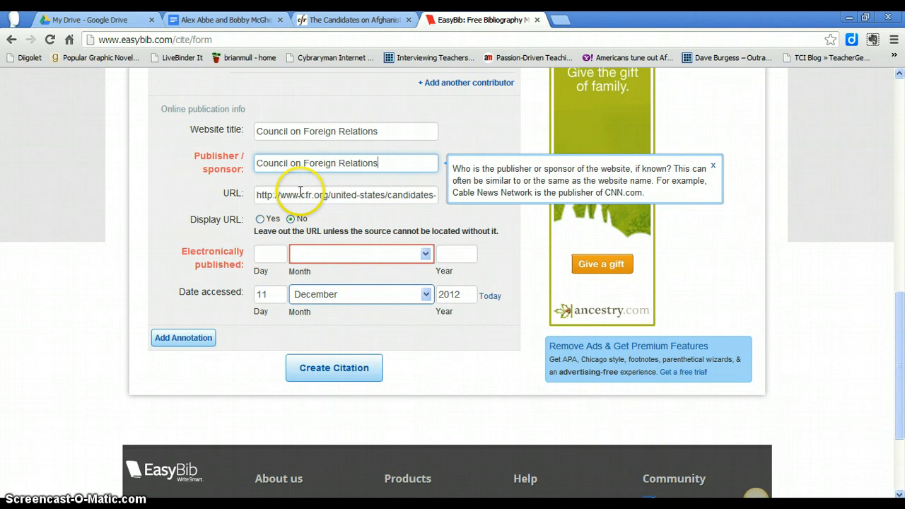
- Look up the update date on the Afghanistan article page and set the citation's electronically published date to 31 October 2012
left_click_drag(898, 365, 897, 398)
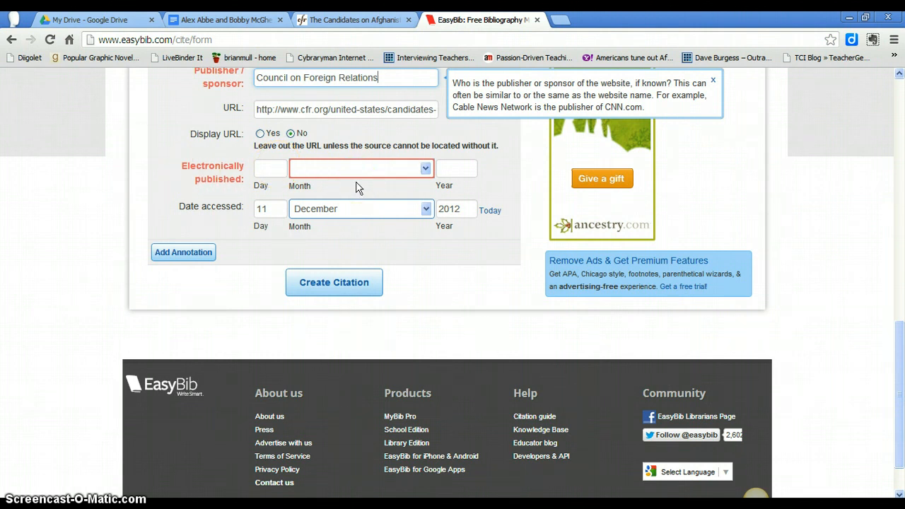
left_click(350, 20)
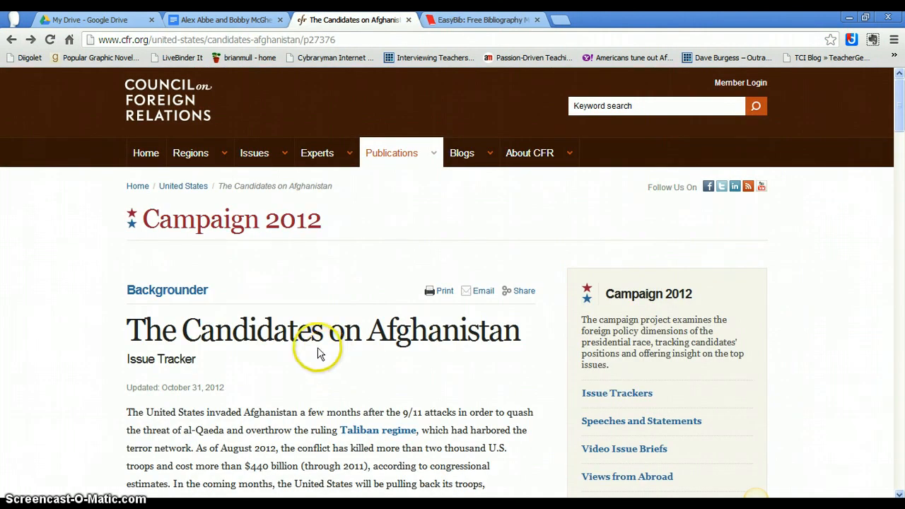
left_click_drag(123, 388, 237, 392)
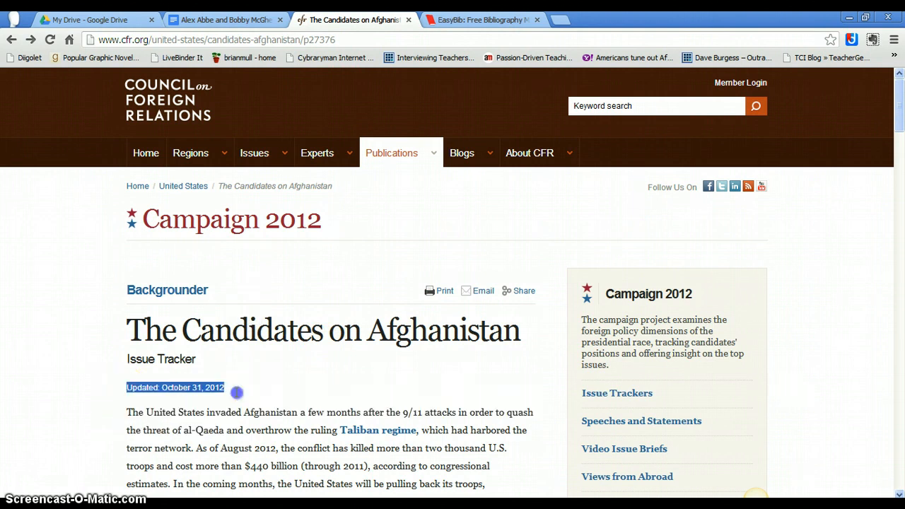
left_click(809, 230)
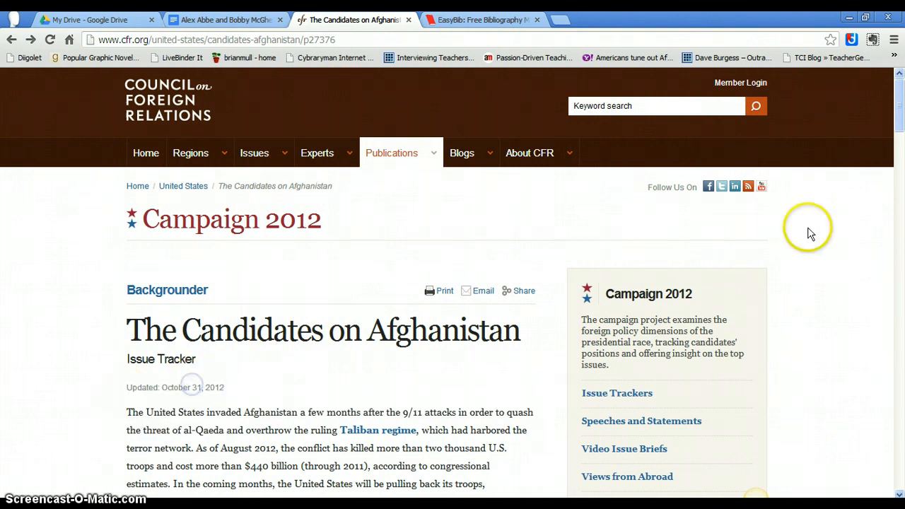
left_click_drag(901, 113, 885, 92)
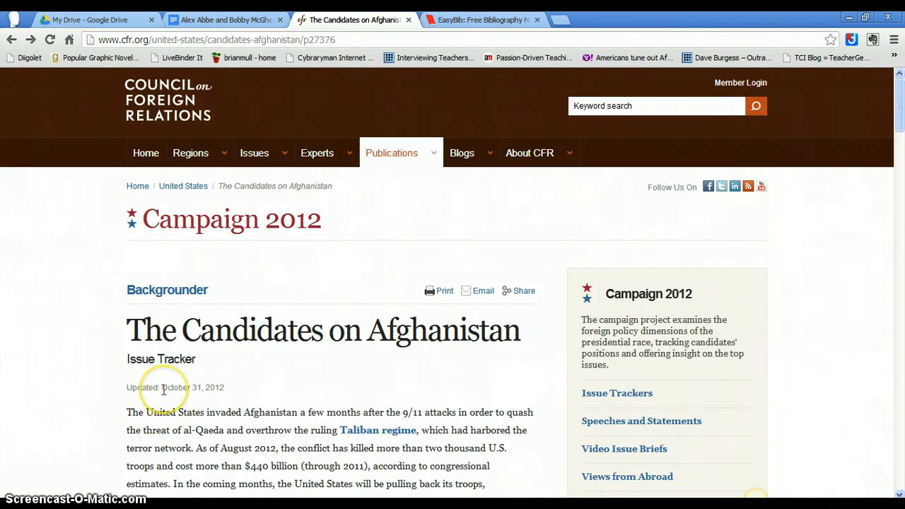
left_click(488, 20)
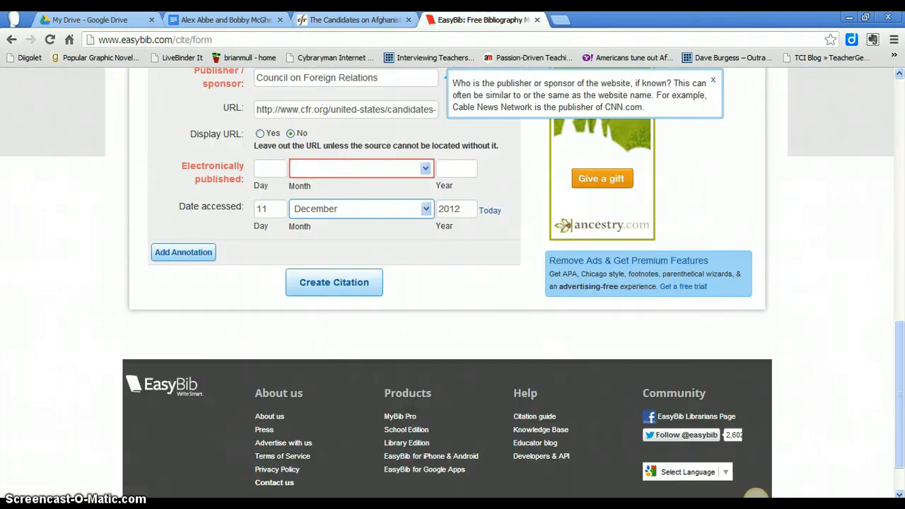
left_click(266, 169)
type("31")
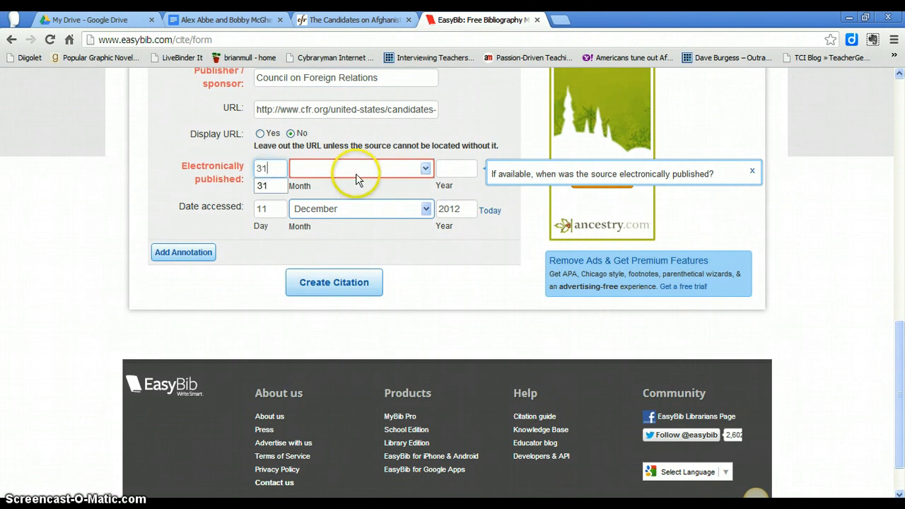
left_click(356, 178)
left_click(335, 290)
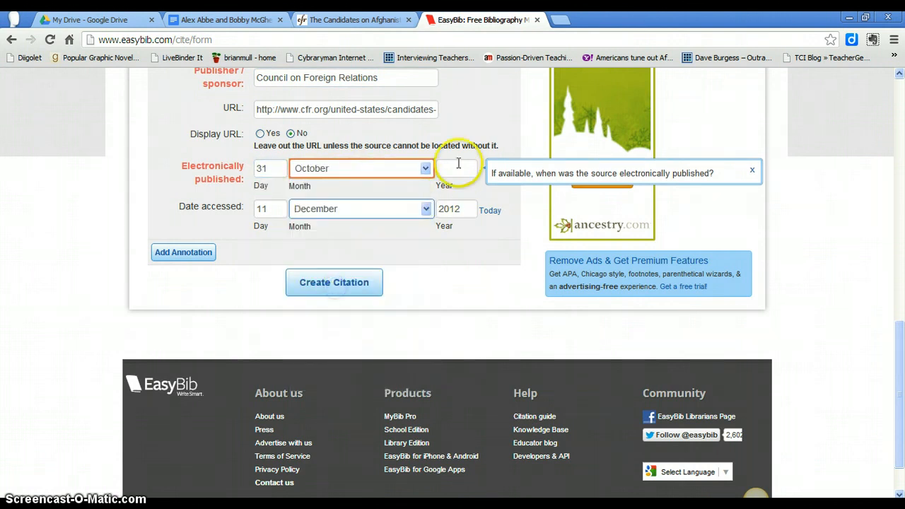
left_click(458, 165)
type("2012")
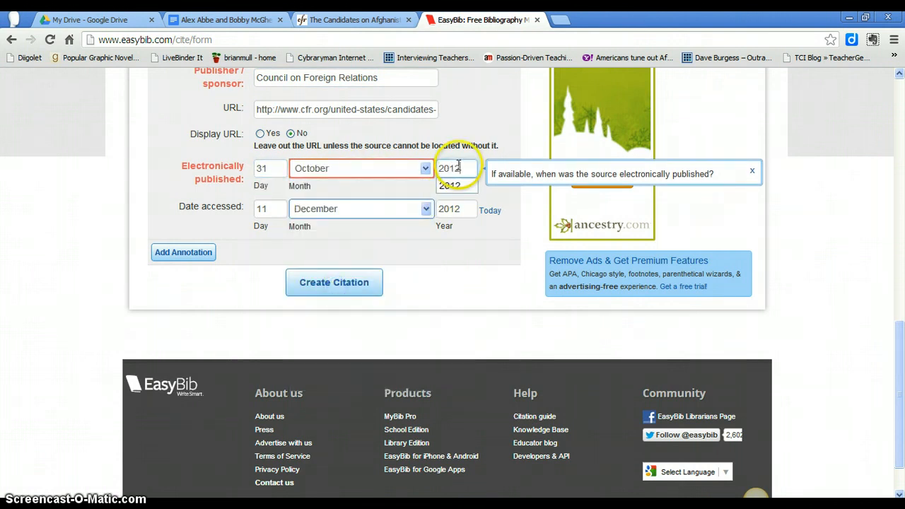
left_click(454, 185)
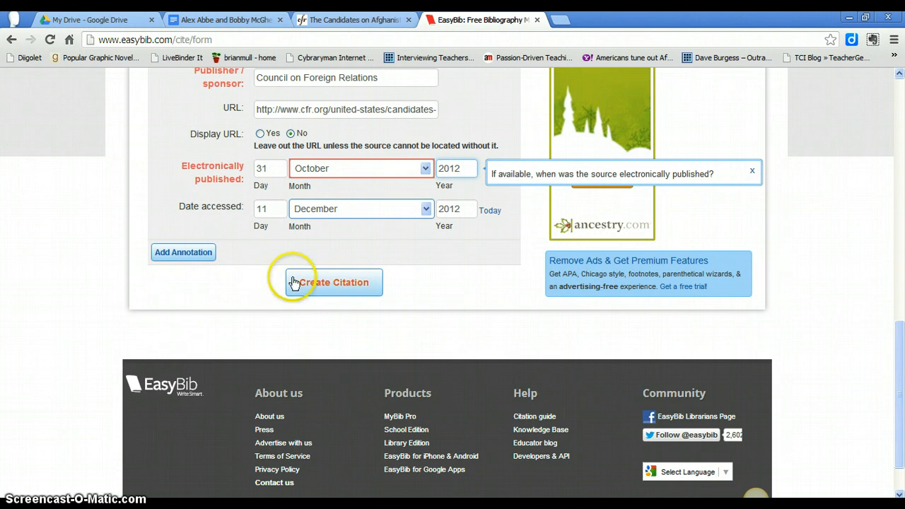
- Create the citation for The Candidates on Afghanistan and copy the full citation text
left_click(336, 285)
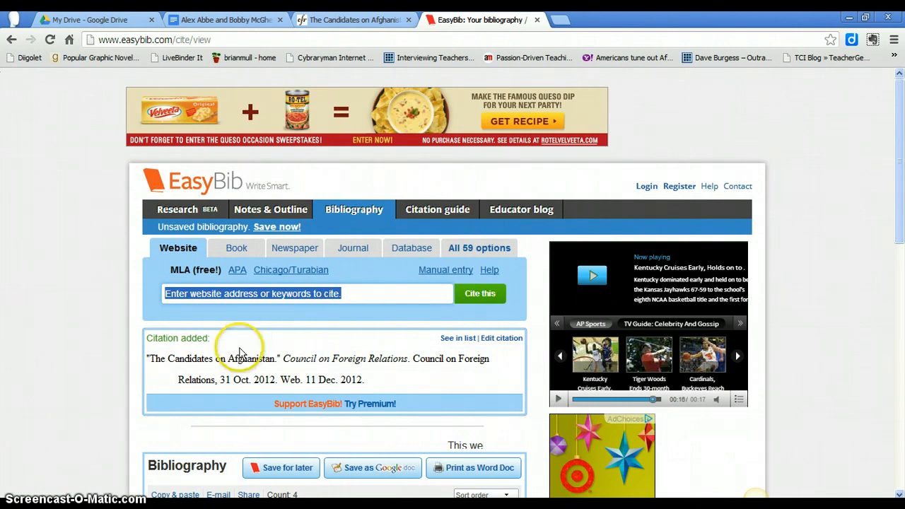
triple_click(190, 358)
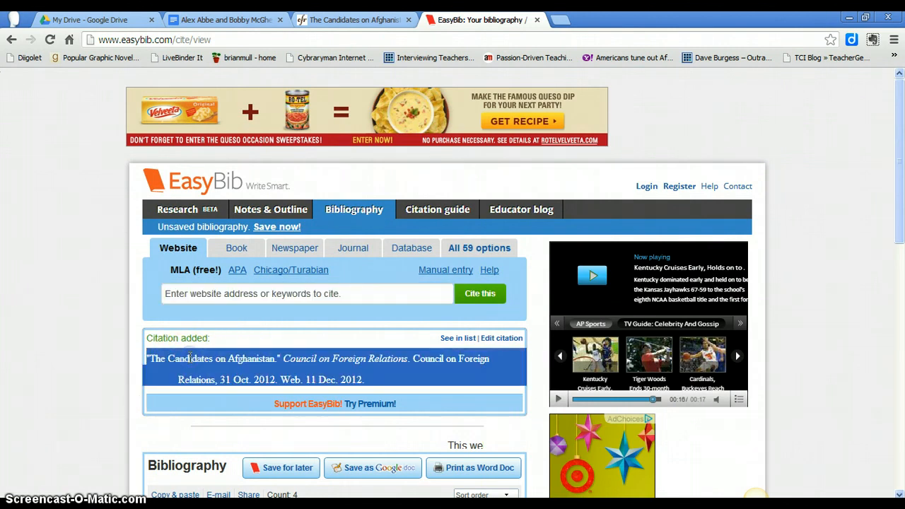
right_click(190, 358)
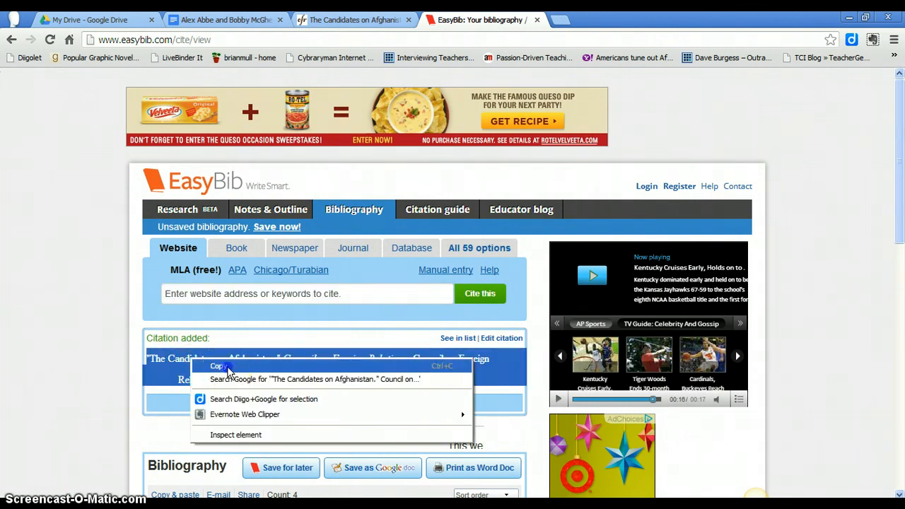
left_click(219, 366)
- Paste the citation on a new left-aligned line below the Works Cited heading in the Google Docs script
left_click(221, 19)
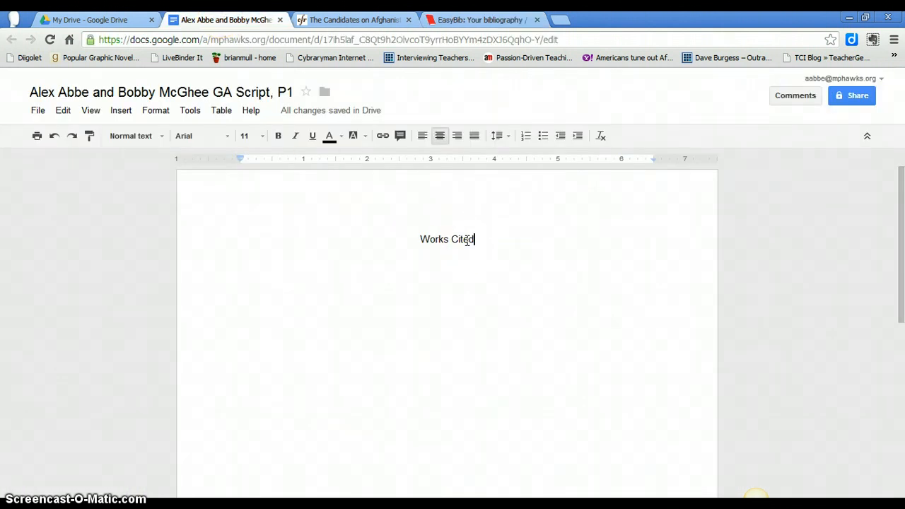
key("Return")
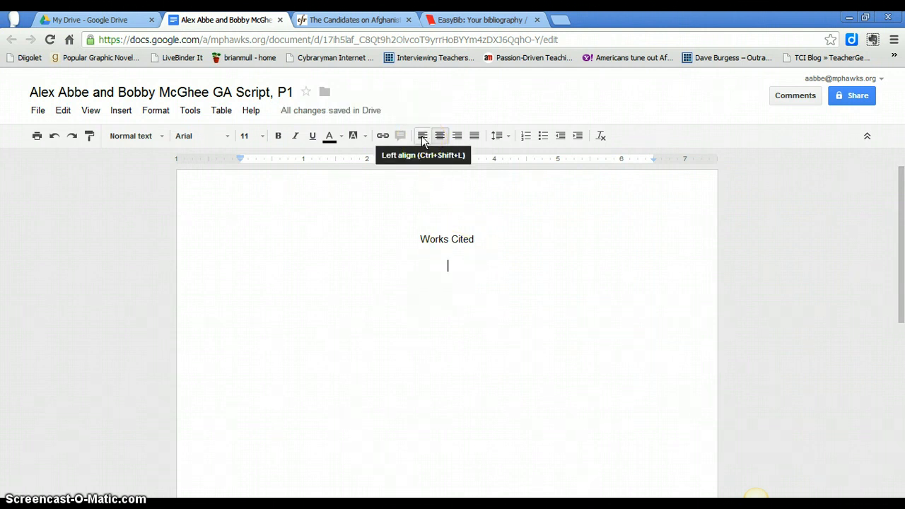
left_click(422, 135)
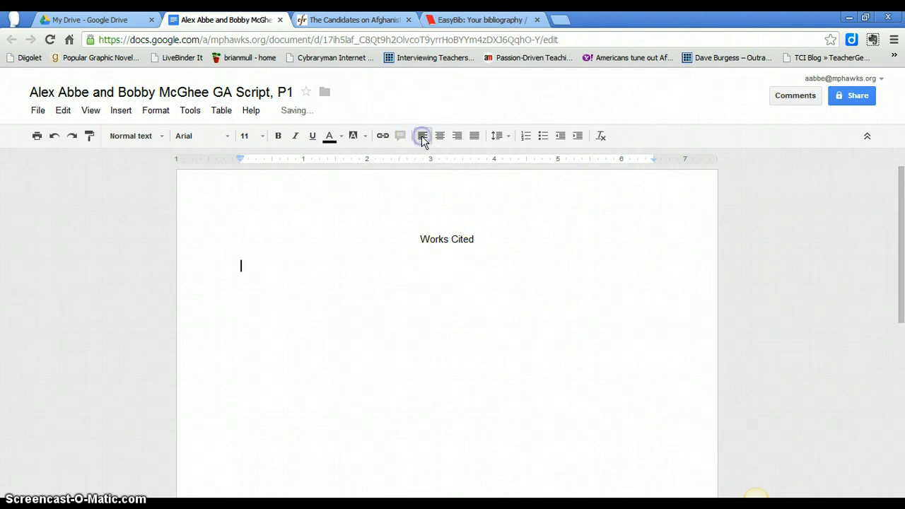
right_click(256, 265)
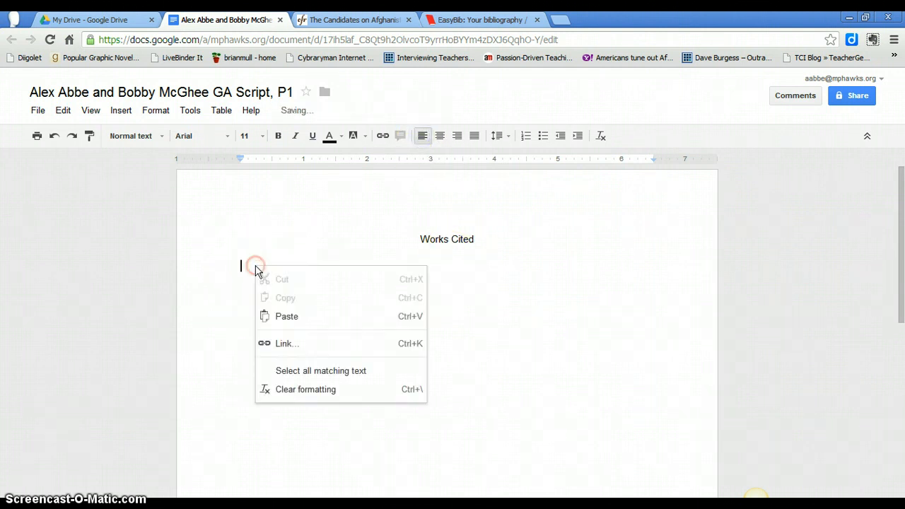
left_click(285, 317)
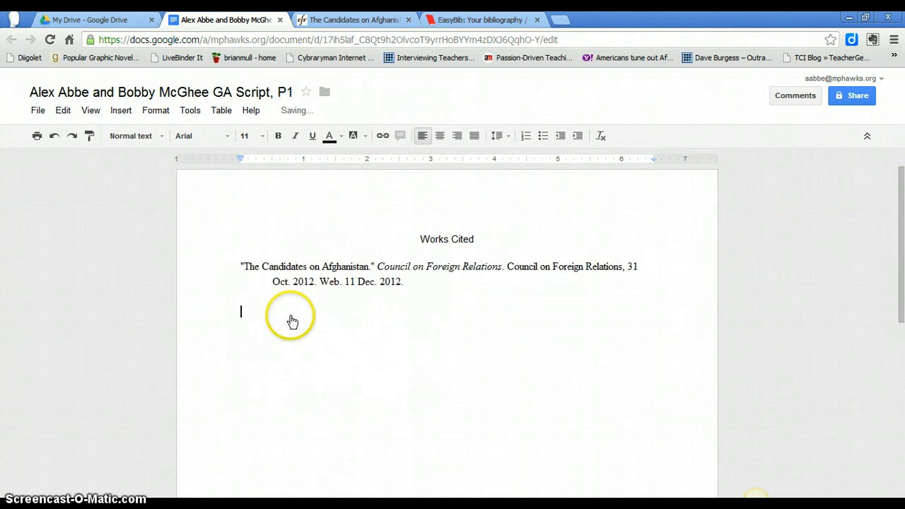
- Delete the pasted Afghanistan citation and paste it again below the Works Cited heading
left_click(408, 283)
left_click_drag(408, 282, 249, 267)
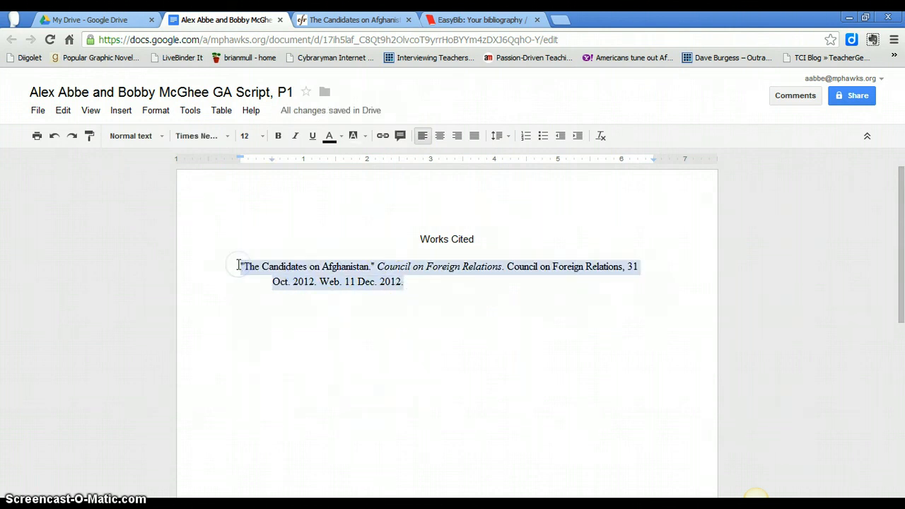
key("BackSpace")
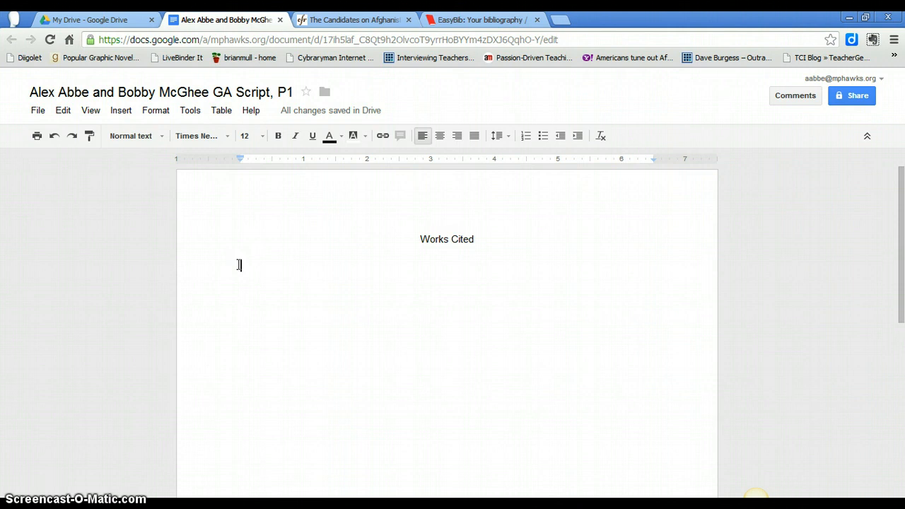
key("ctrl+v")
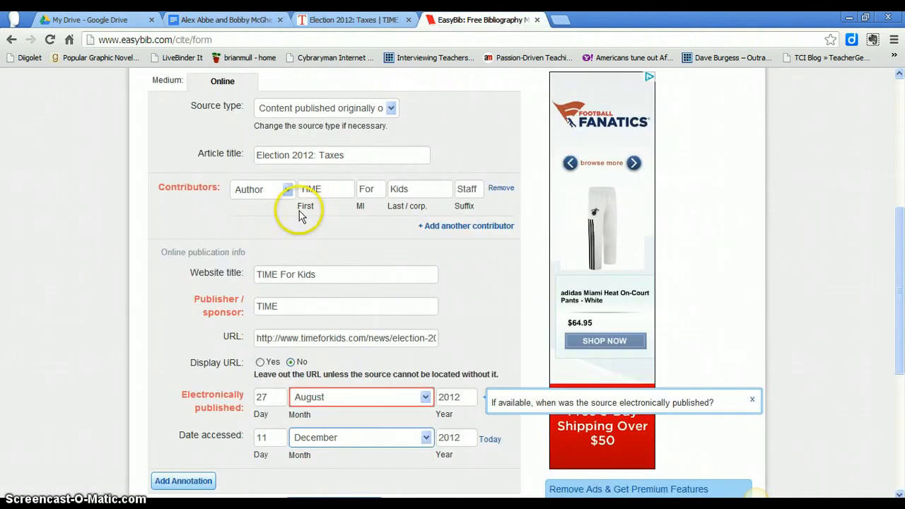
- Compare the citation form's article title and author with the headline and byline of the Election 2012: Taxes article
left_click(351, 20)
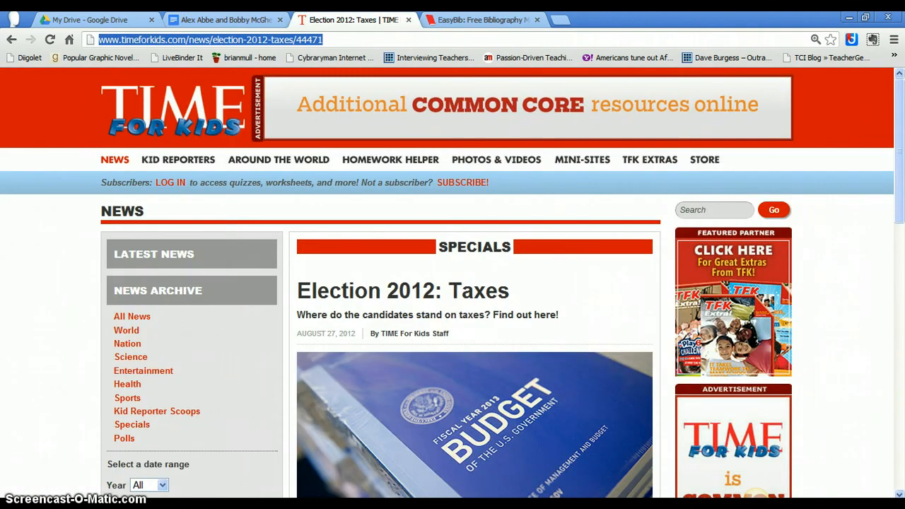
left_click_drag(895, 127, 883, 164)
left_click(480, 20)
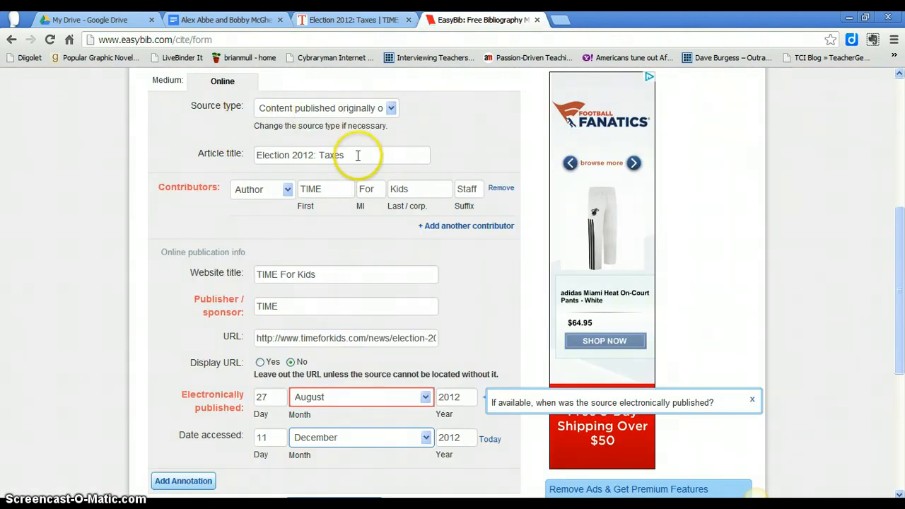
left_click(346, 20)
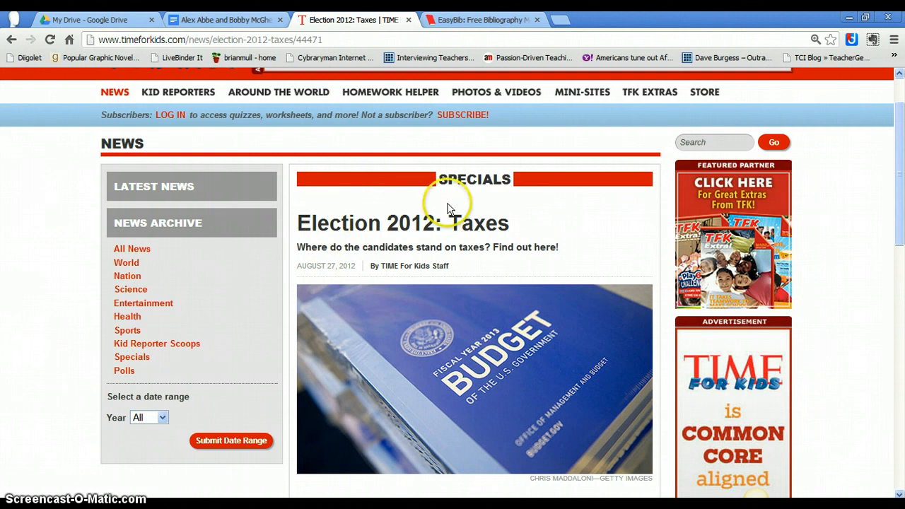
left_click(481, 20)
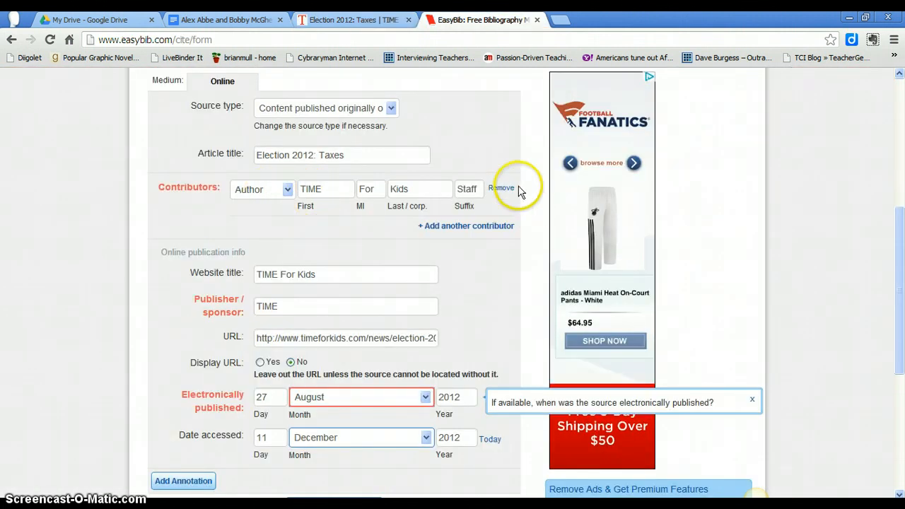
left_click(347, 20)
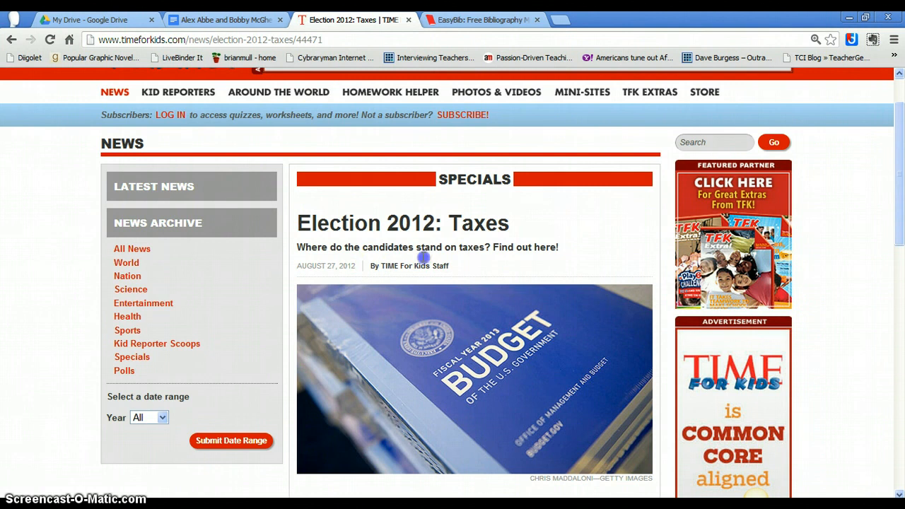
left_click(481, 20)
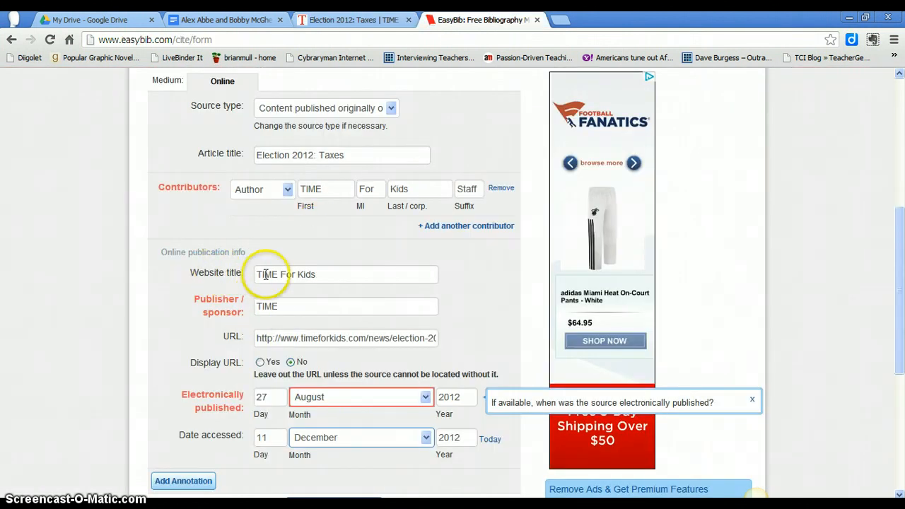
- Compare the form's website title, publisher / sponsor and electronic publication date with the TIME For Kids article page
left_click(357, 274)
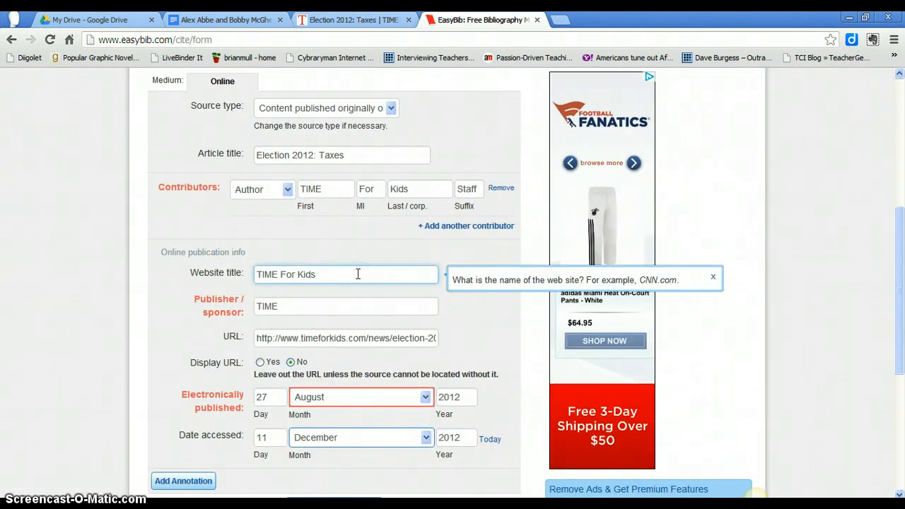
left_click(348, 20)
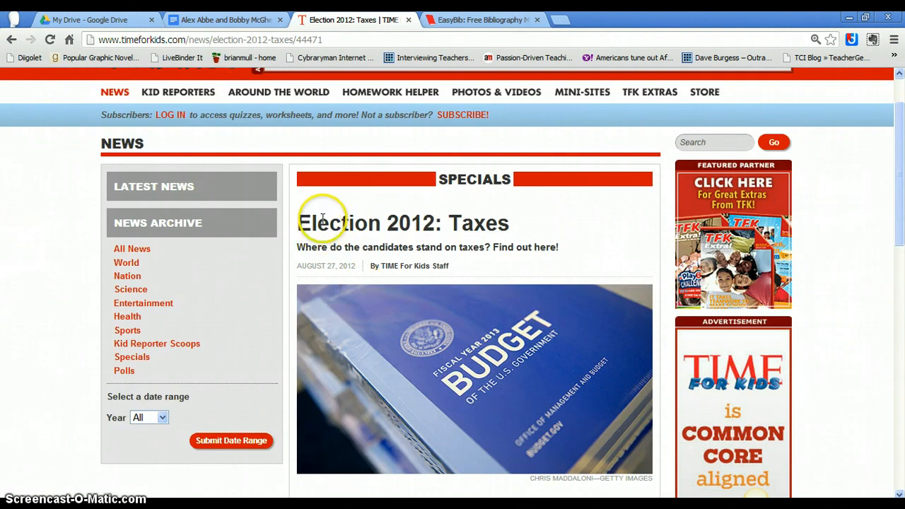
left_click_drag(901, 190, 904, 157)
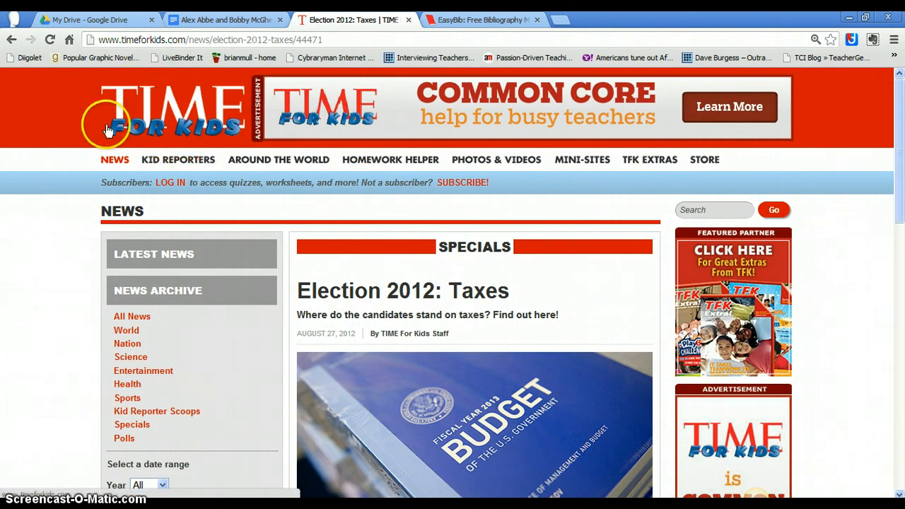
left_click(481, 20)
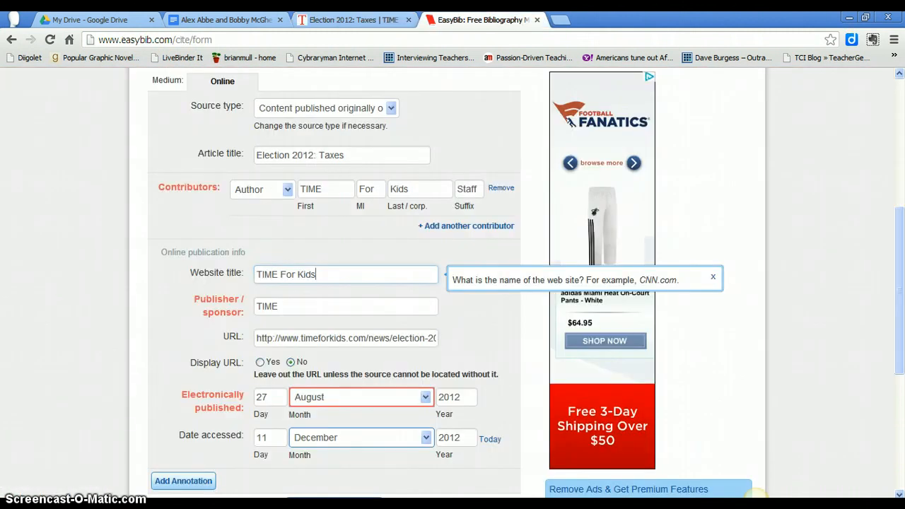
left_click(280, 312)
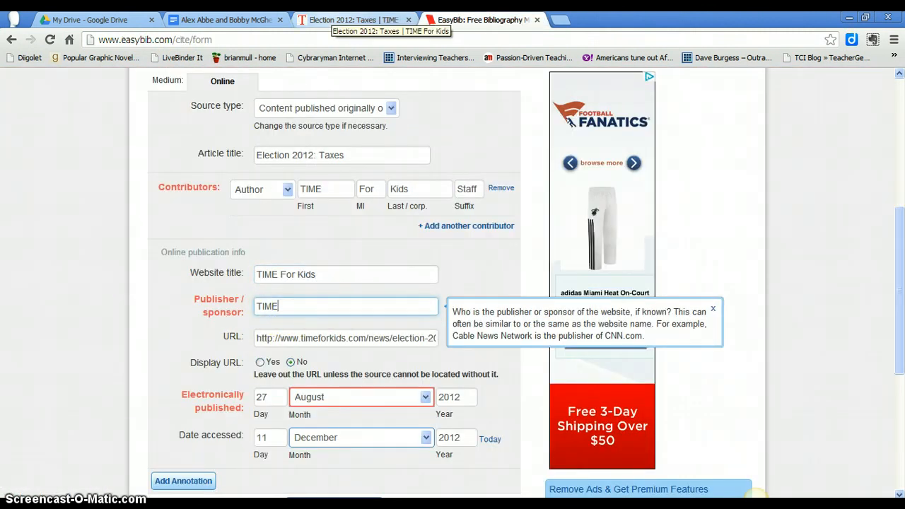
left_click(354, 19)
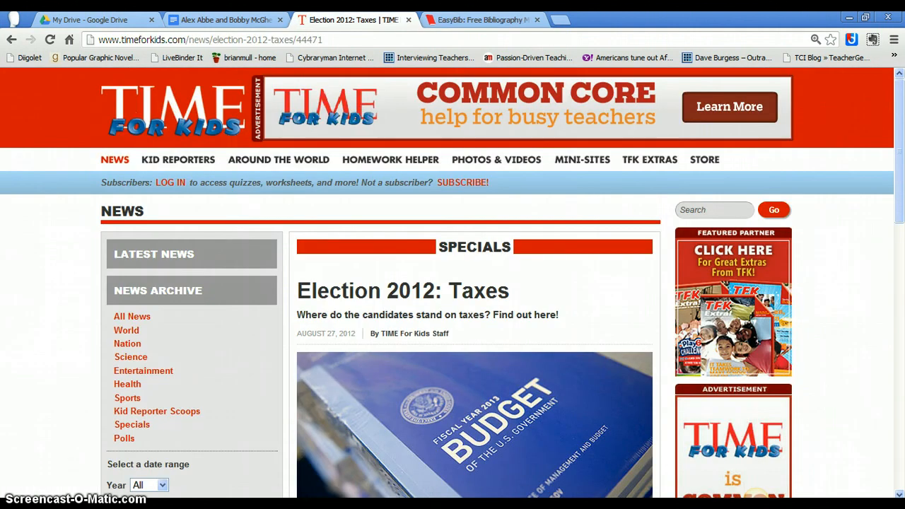
key("ctrl+Tab")
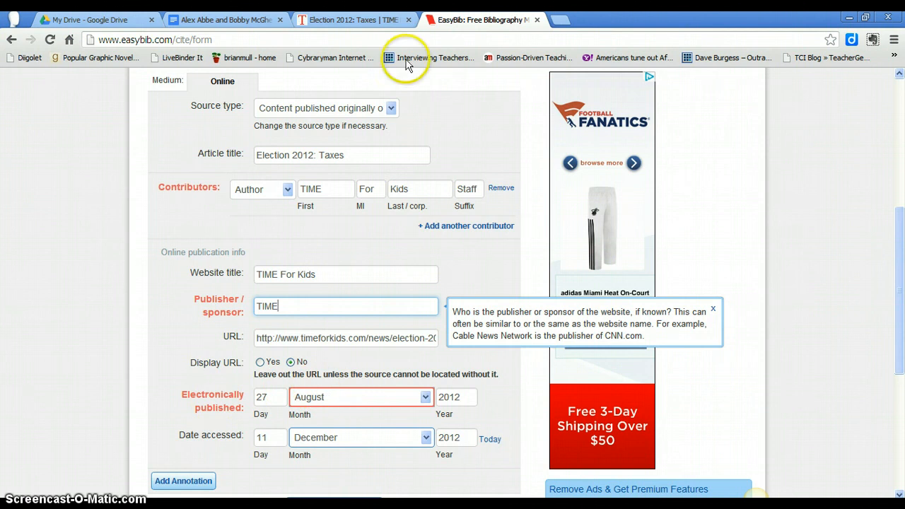
left_click(339, 20)
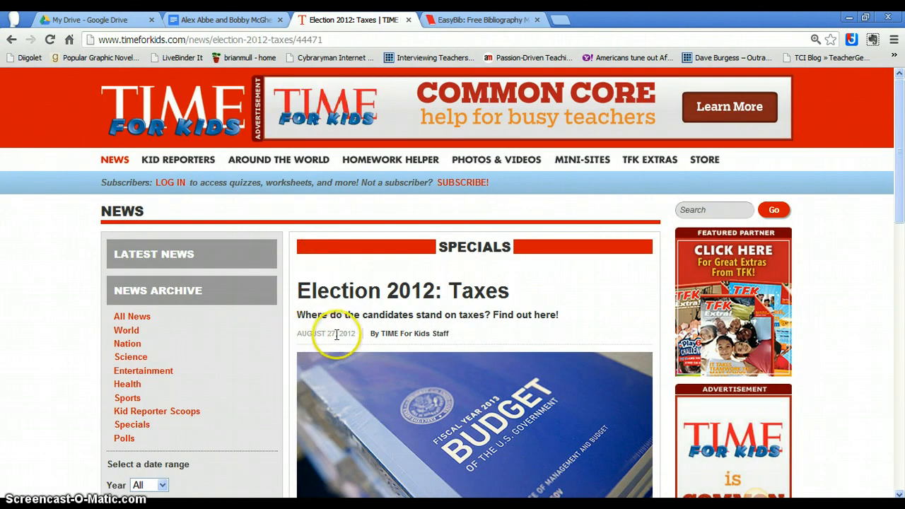
- Switch to EasyBib and create the MLA citation for the Election 2012: Taxes article from the completed form
left_click(482, 20)
left_click_drag(900, 245, 890, 292)
left_click(307, 379)
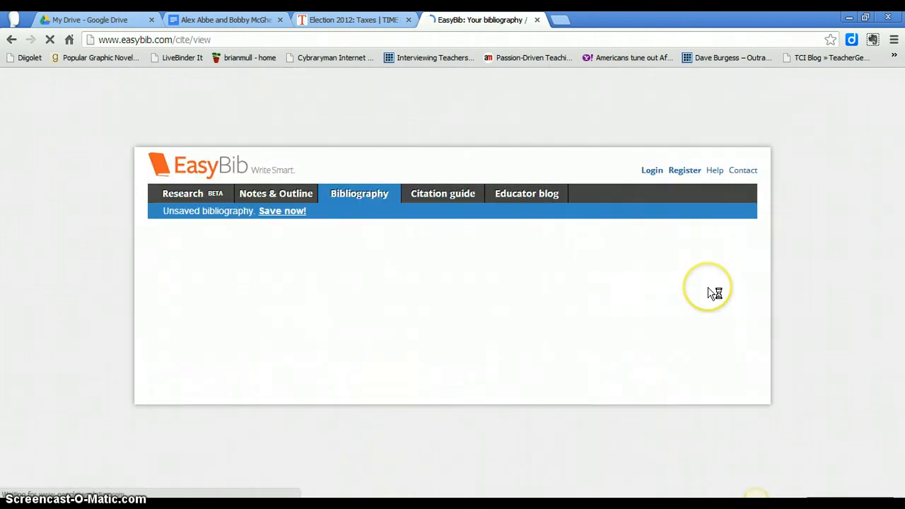
- Copy the Election 2012: Taxes citation and paste it below the Afghanistan citation in the Google Docs script
left_click(238, 342)
key("ctrl+c")
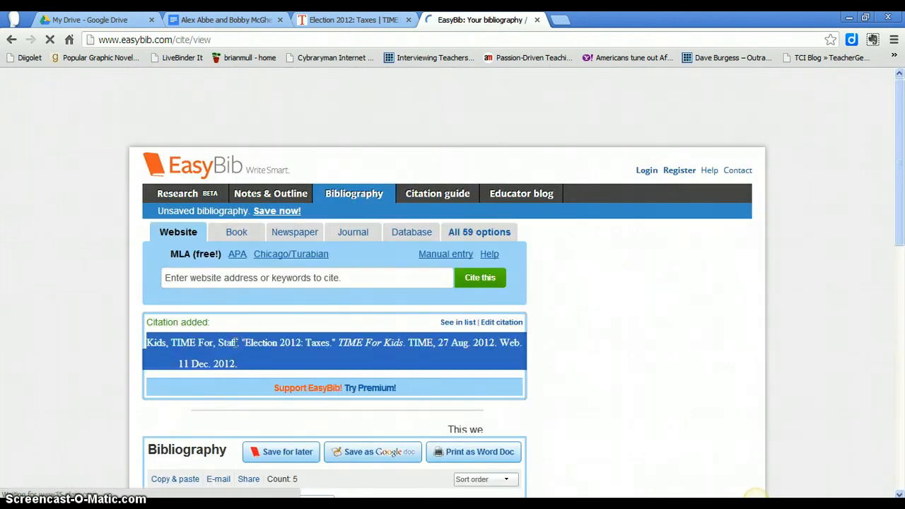
right_click(236, 344)
left_click(254, 349)
left_click(225, 20)
left_click(289, 318)
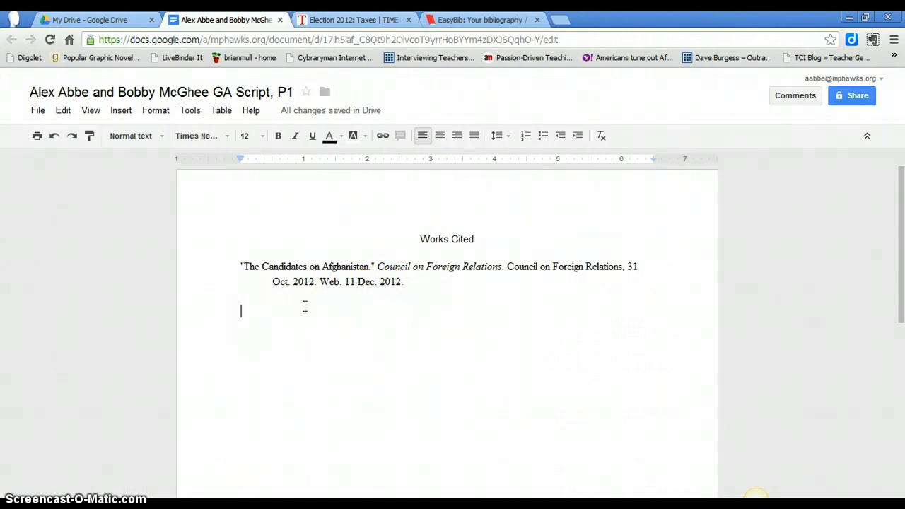
key("ctrl+v")
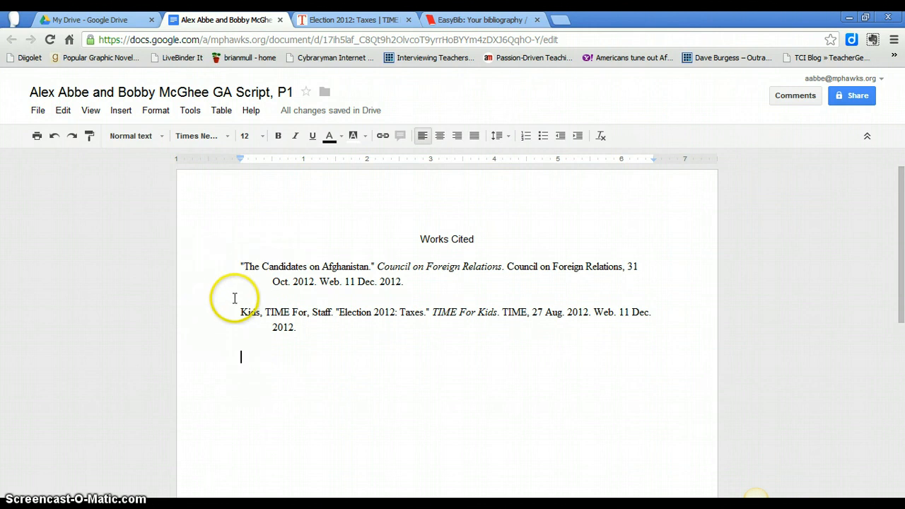
- Copy the Afghanistan citation and paste it below the TIME For Kids citation
left_click_drag(238, 312, 300, 334)
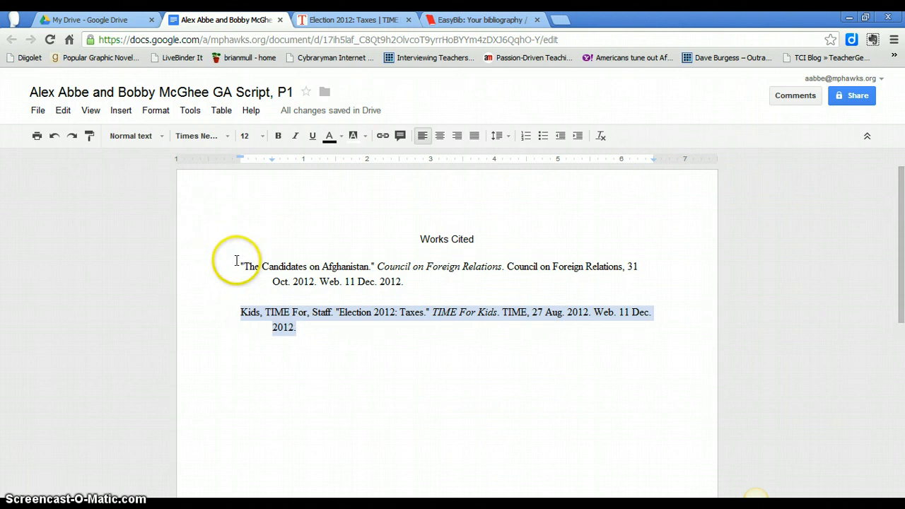
left_click_drag(241, 266, 410, 286)
key("ctrl+c")
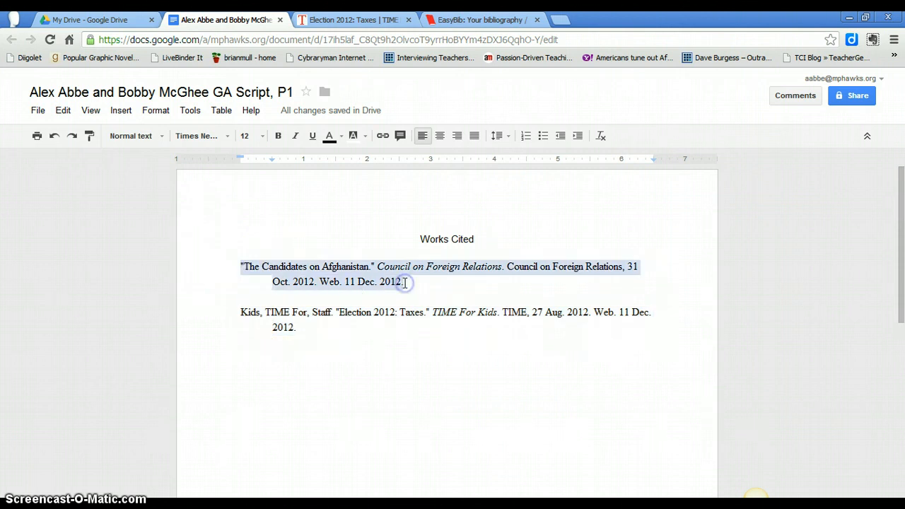
left_click(322, 324)
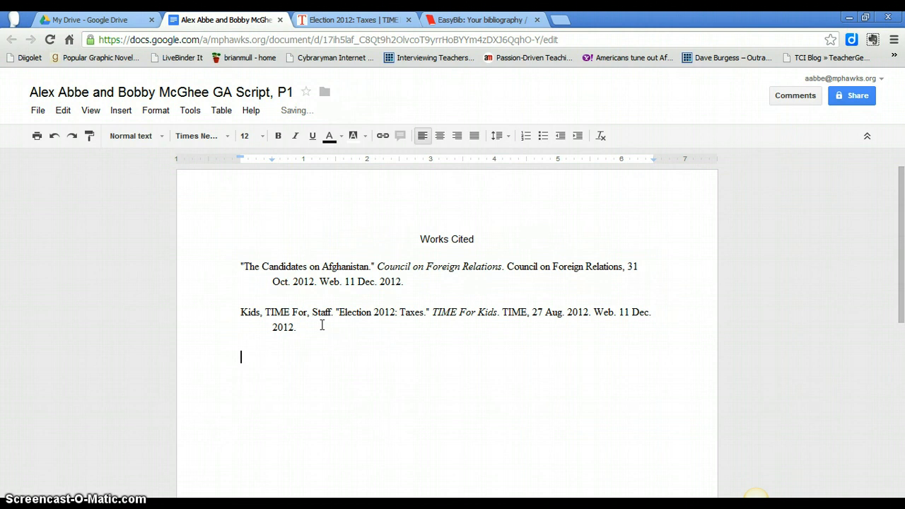
key("ctrl+v")
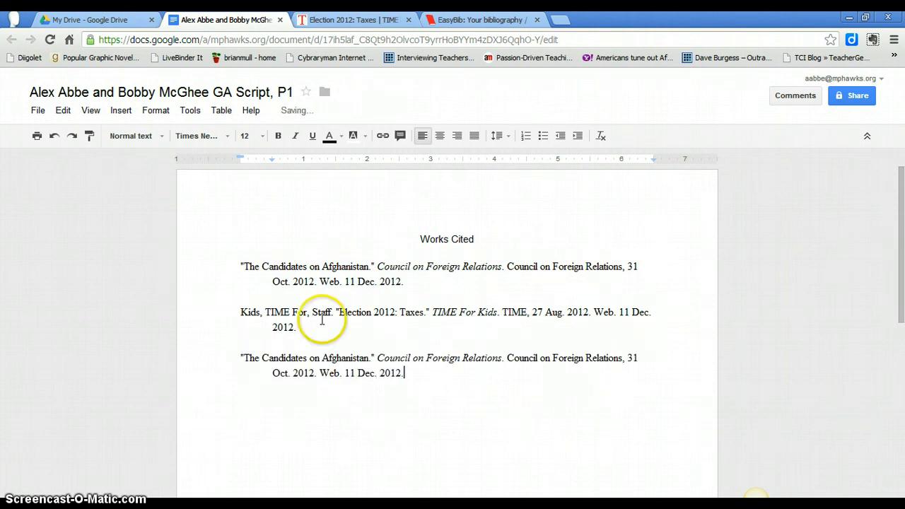
- Delete the original Afghanistan citation above the TIME For Kids entry, leaving one blank line under the Works Cited heading
left_click(302, 280)
triple_click(301, 280)
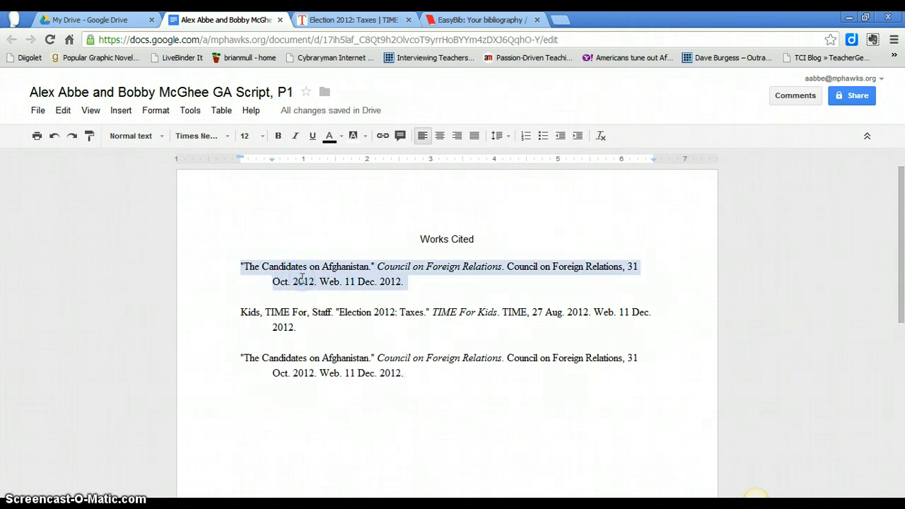
key("Delete")
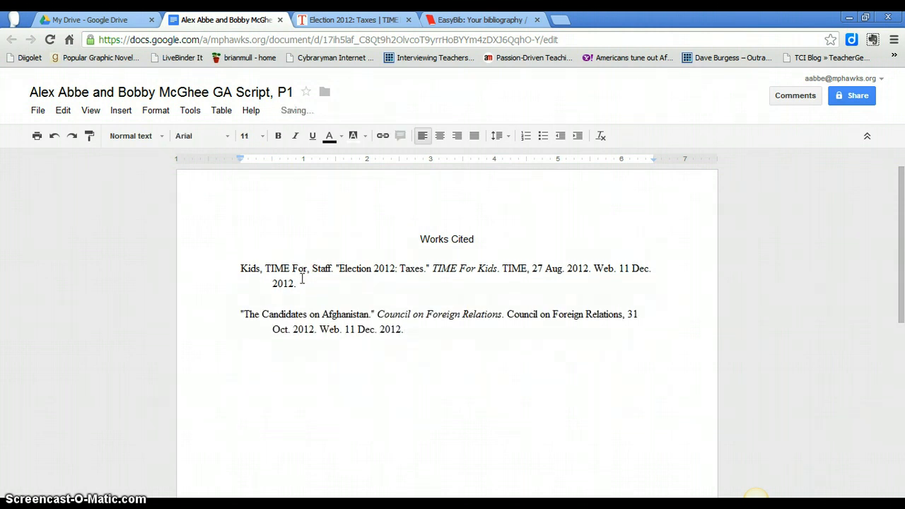
key("BackSpace")
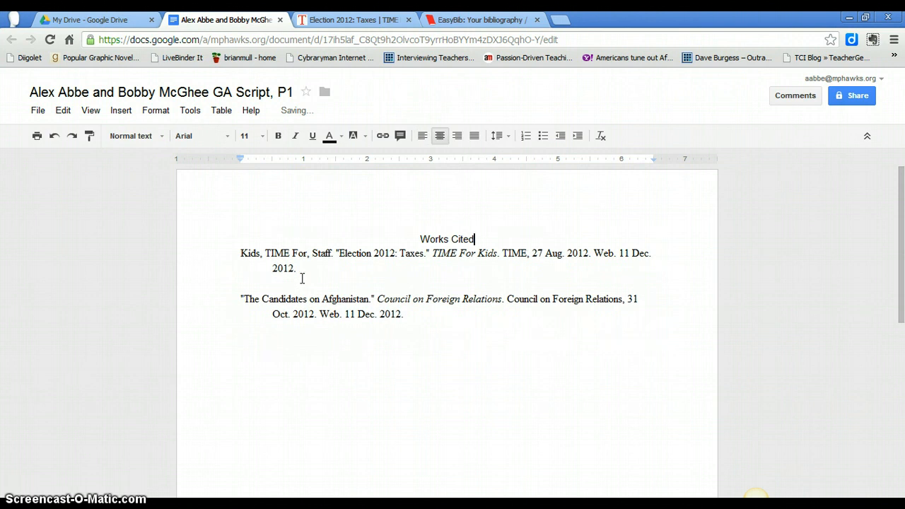
key("Return")
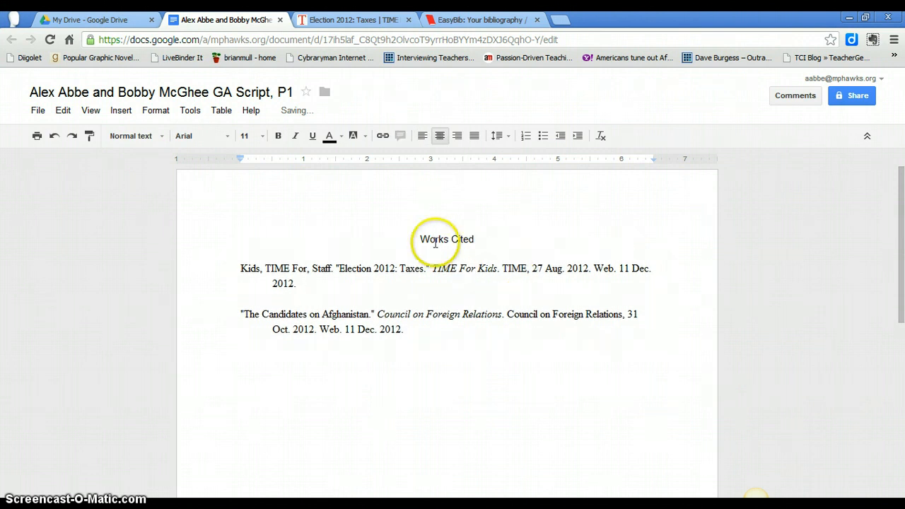
- Format the Works Cited heading and both citations in Times New Roman, size 12
left_click(401, 269)
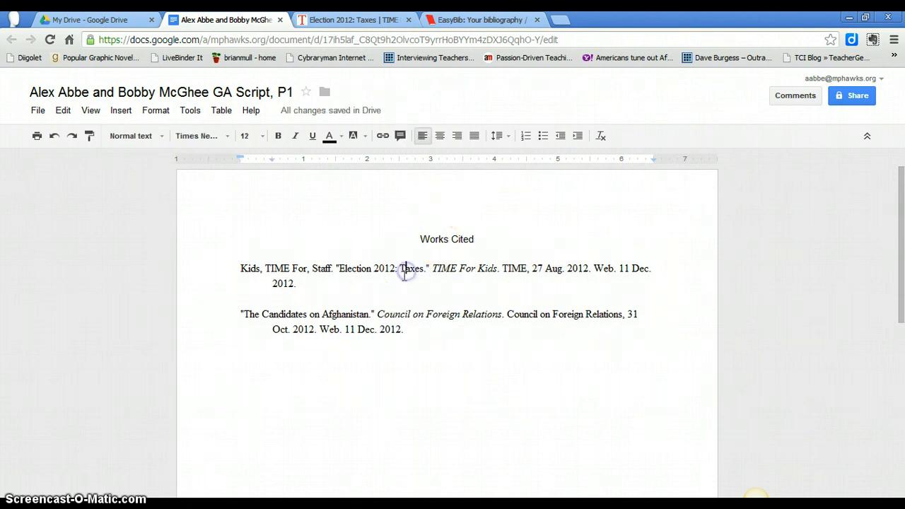
left_click_drag(416, 331, 411, 234)
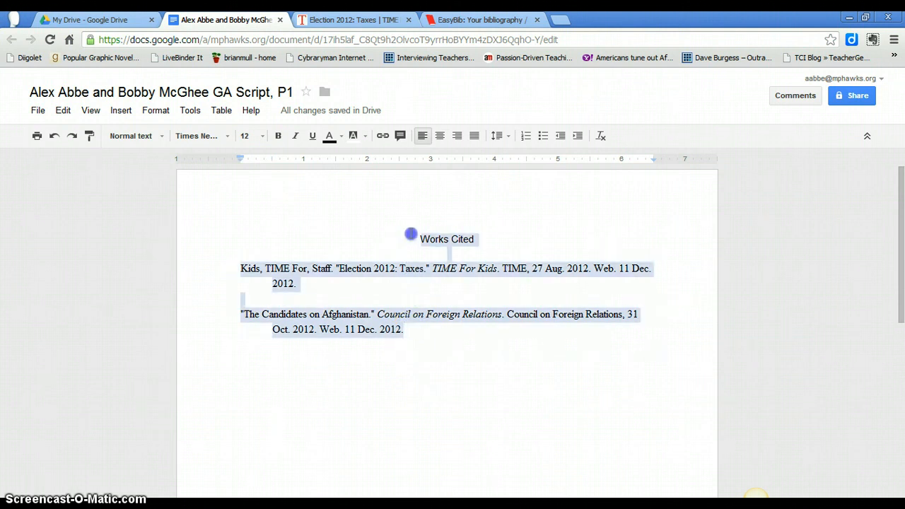
left_click(226, 136)
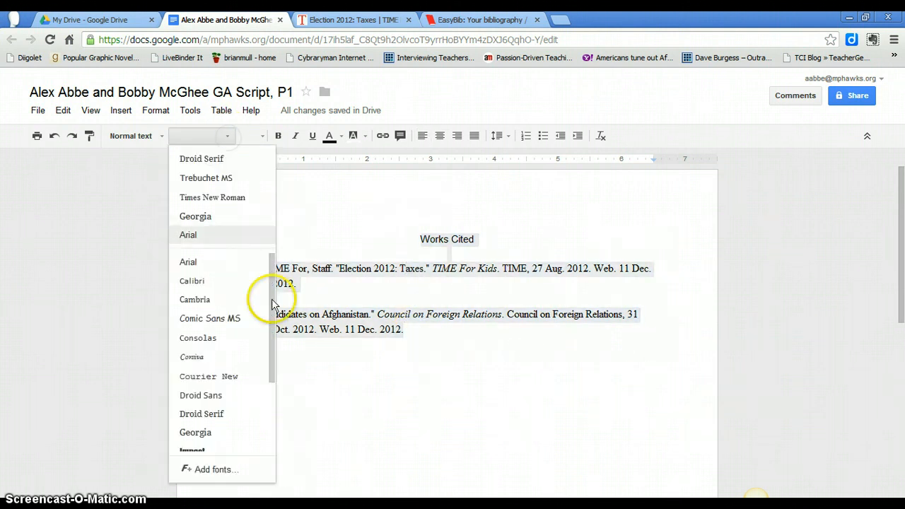
left_click(220, 198)
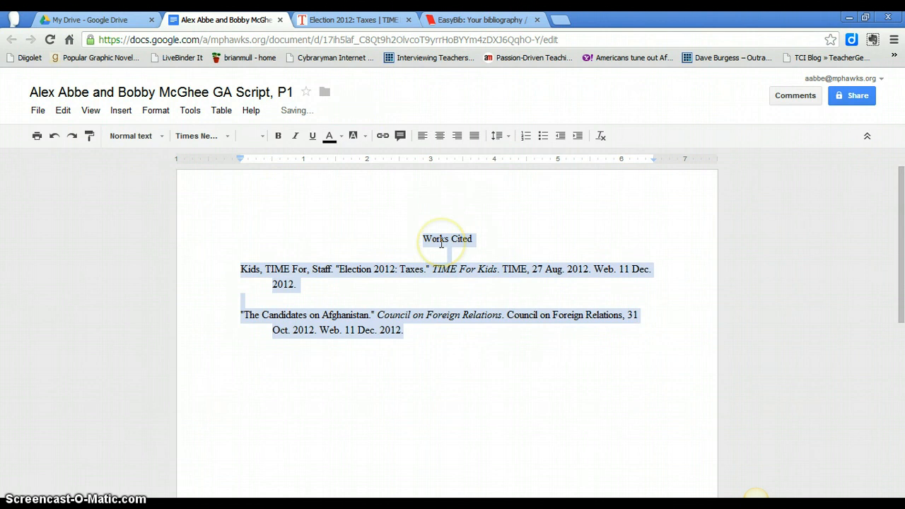
left_click(259, 136)
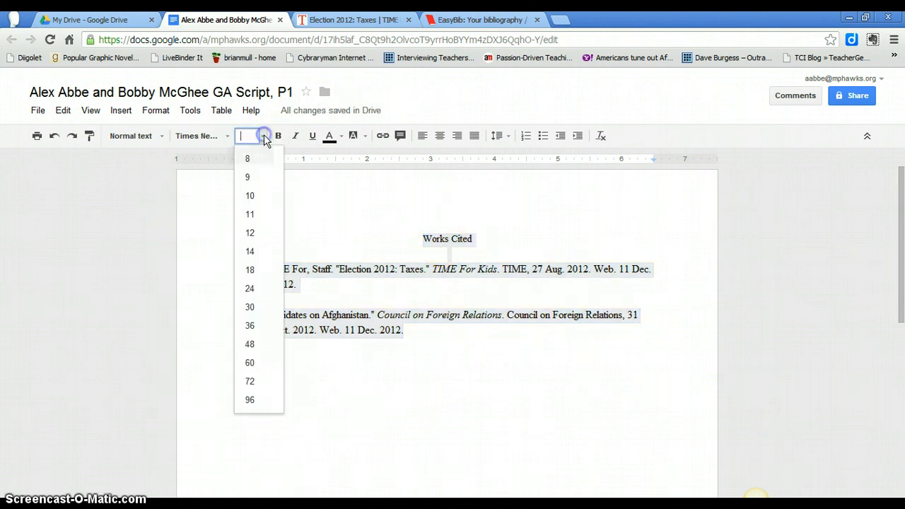
left_click(251, 233)
left_click(421, 270)
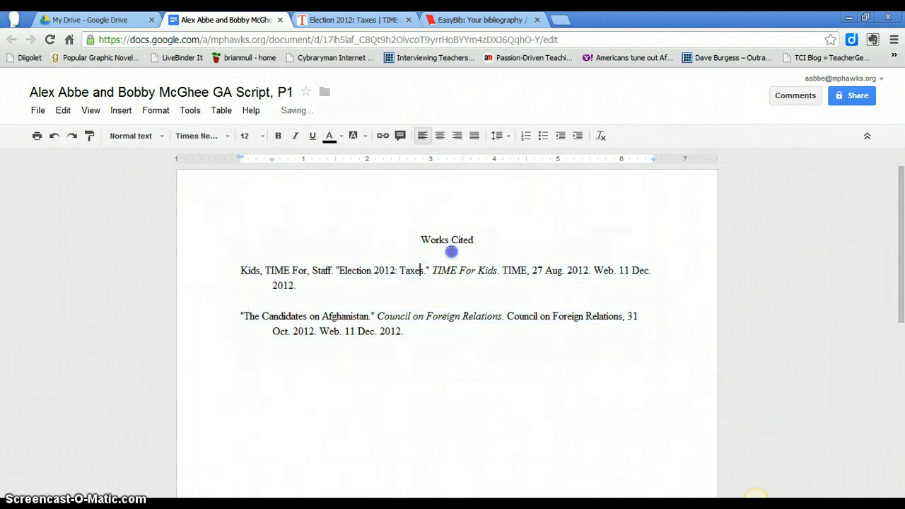
left_click(249, 299)
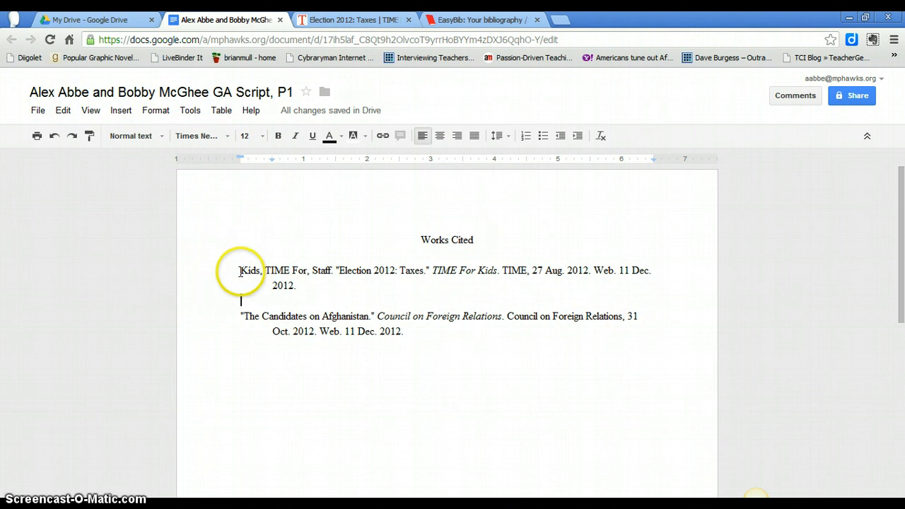
left_click(239, 320)
left_click(236, 272)
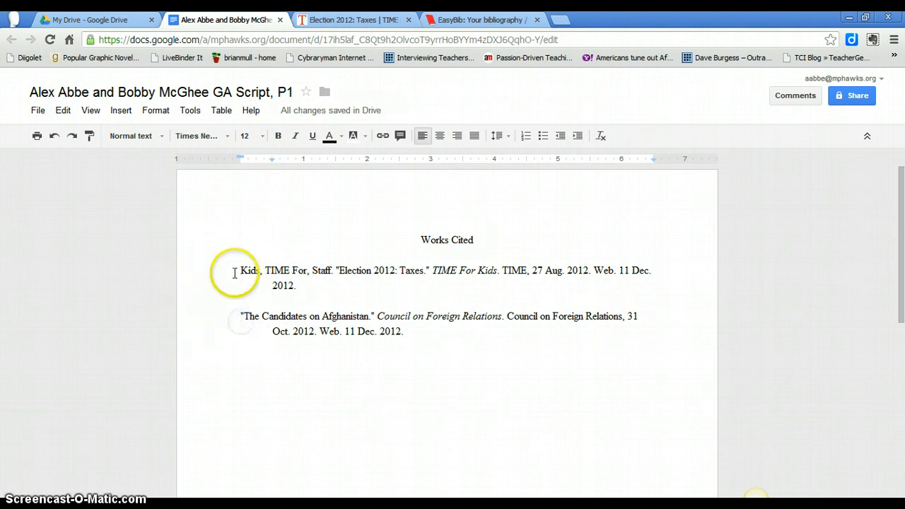
left_click(233, 314)
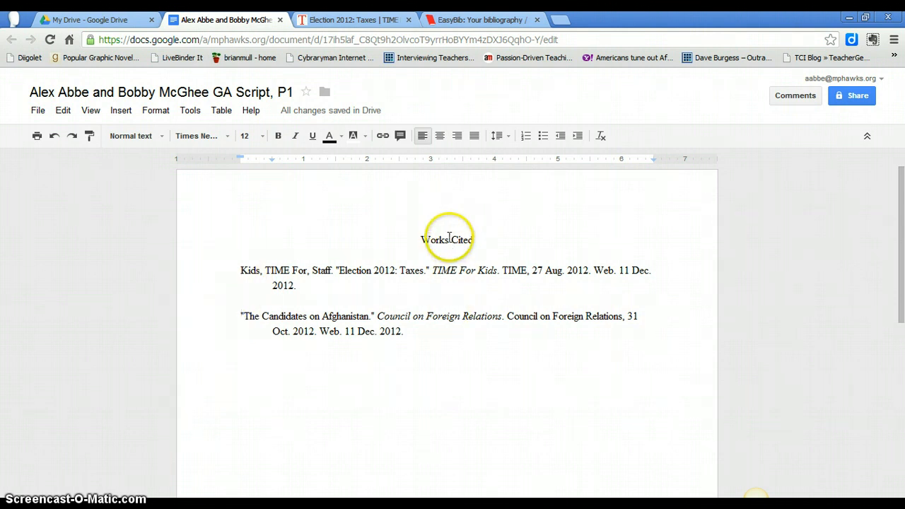